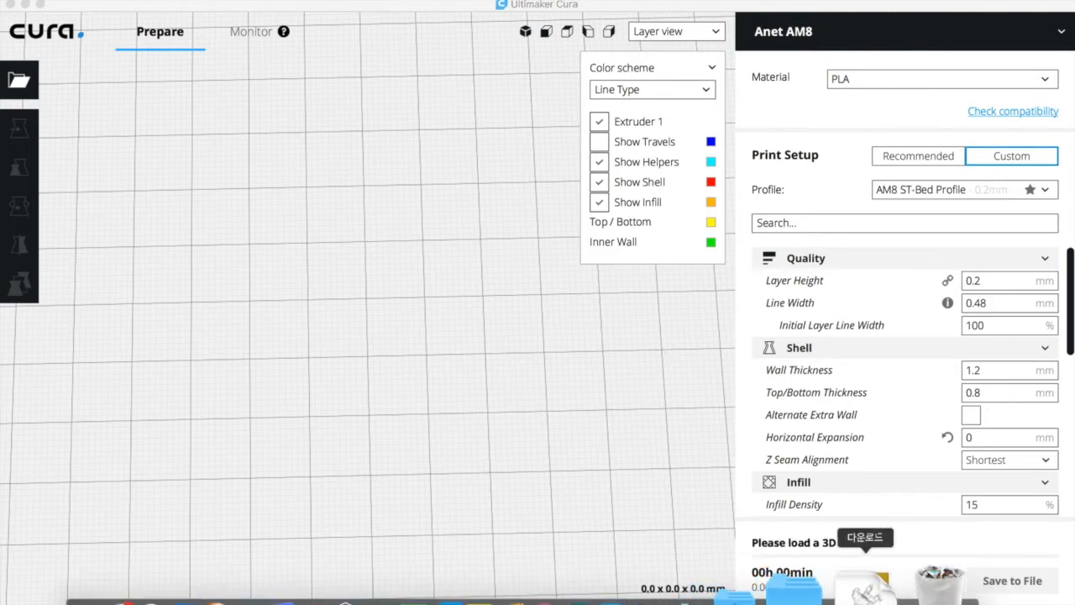
# Step: Load the Baby_Groot_Complete_LowRes model from the Downloads folder onto the build plate and bring the whole figure into view
pyautogui.click(870, 588)
pyautogui.moveTo(516, 97); pyautogui.dragTo(353, 283)
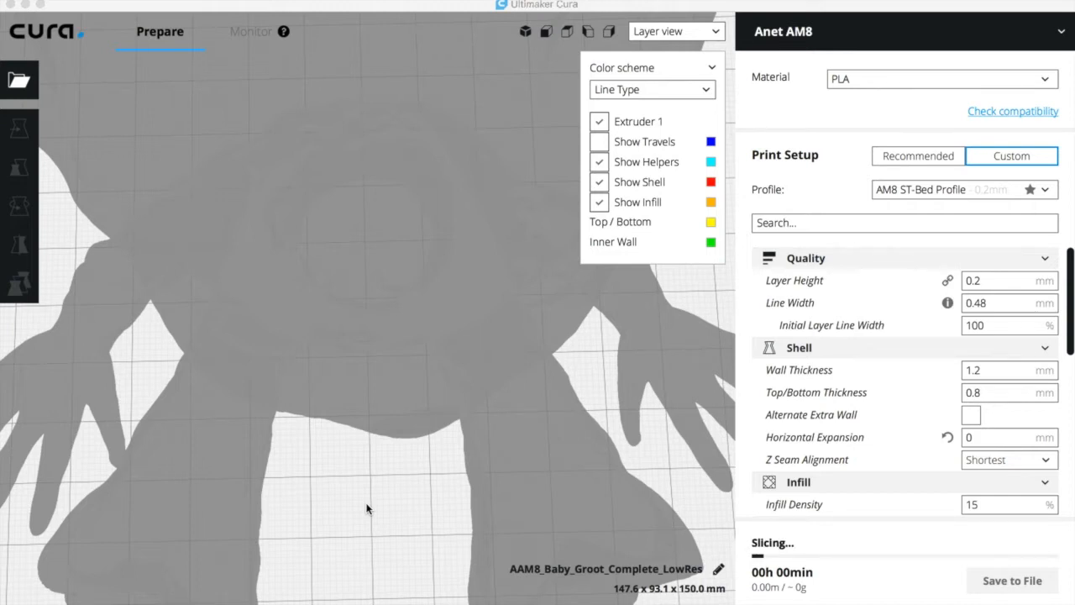
pyautogui.scroll(-5, 367, 508)
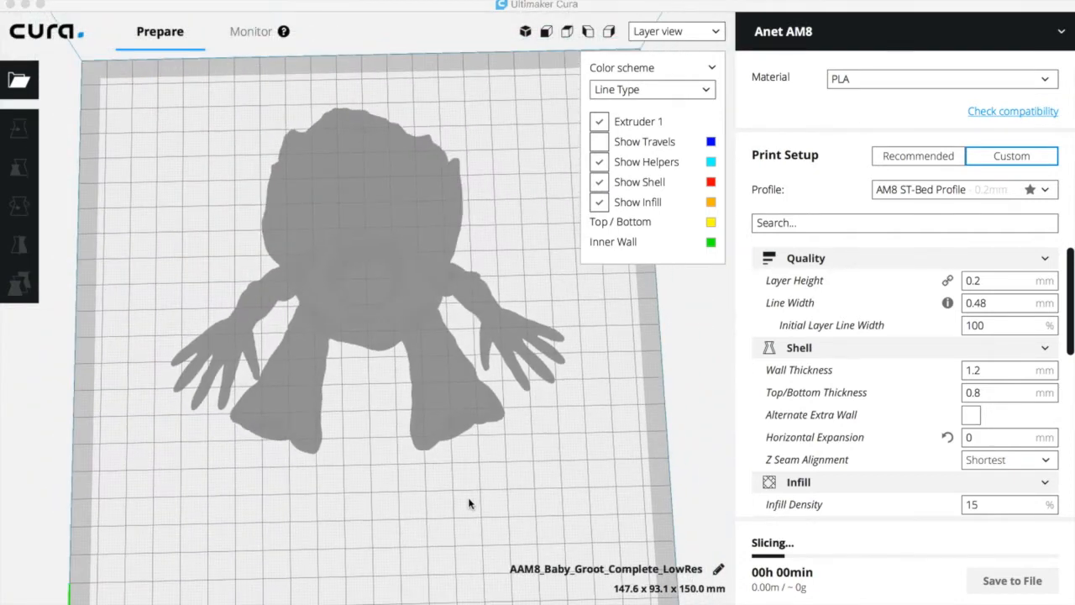
pyautogui.moveTo(469, 494); pyautogui.dragTo(457, 415, button='right')
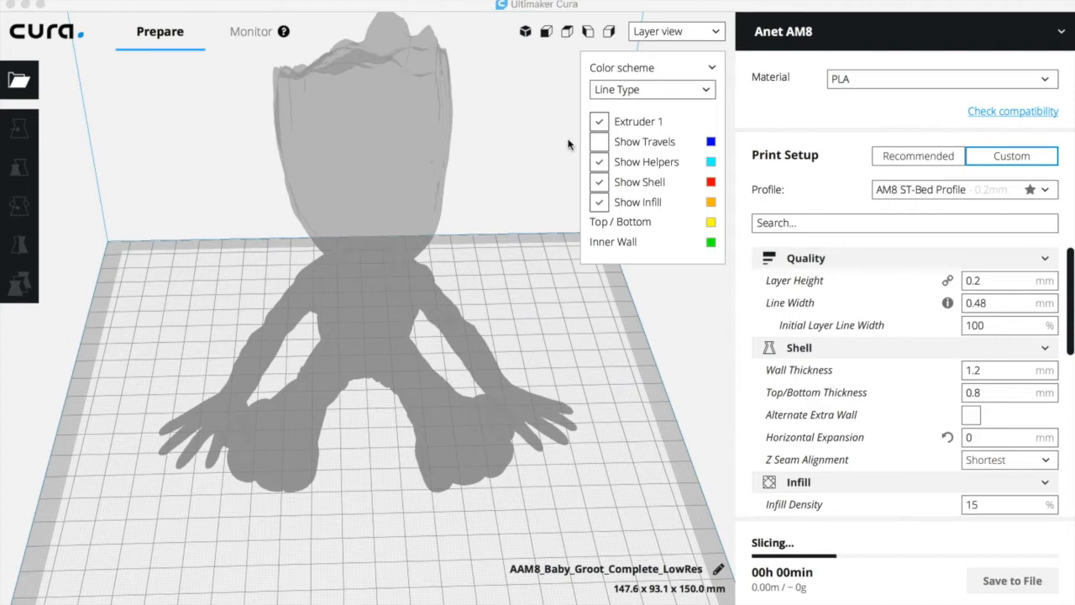
pyautogui.scroll(-3, 542, 314)
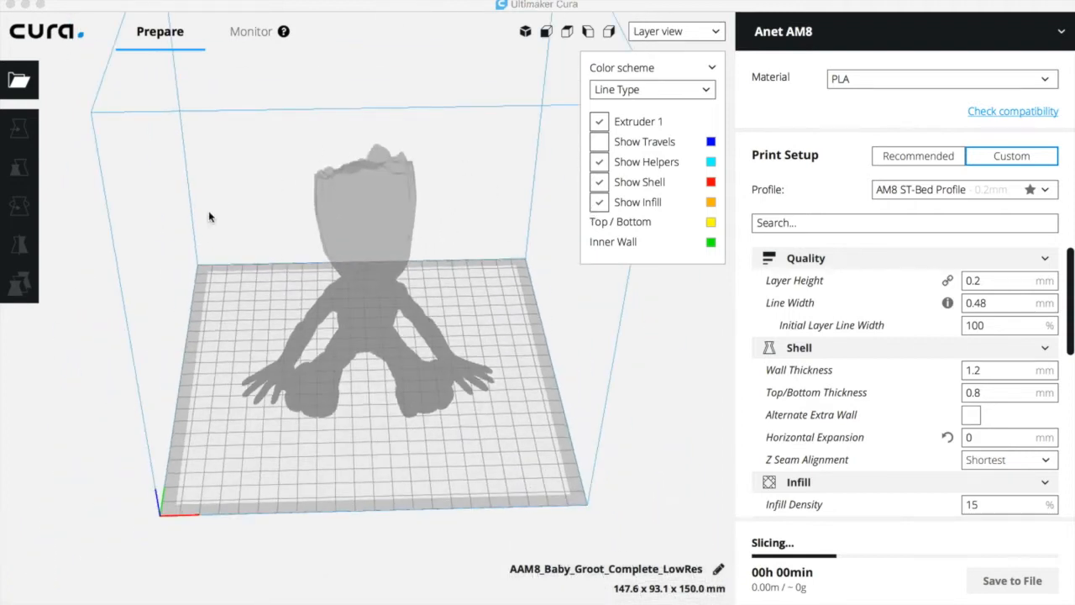
pyautogui.moveTo(386, 481)
pyautogui.mouseDown(button='right')
pyautogui.moveTo(383, 408)
pyautogui.moveTo(374, 476)
pyautogui.mouseUp(button='right')
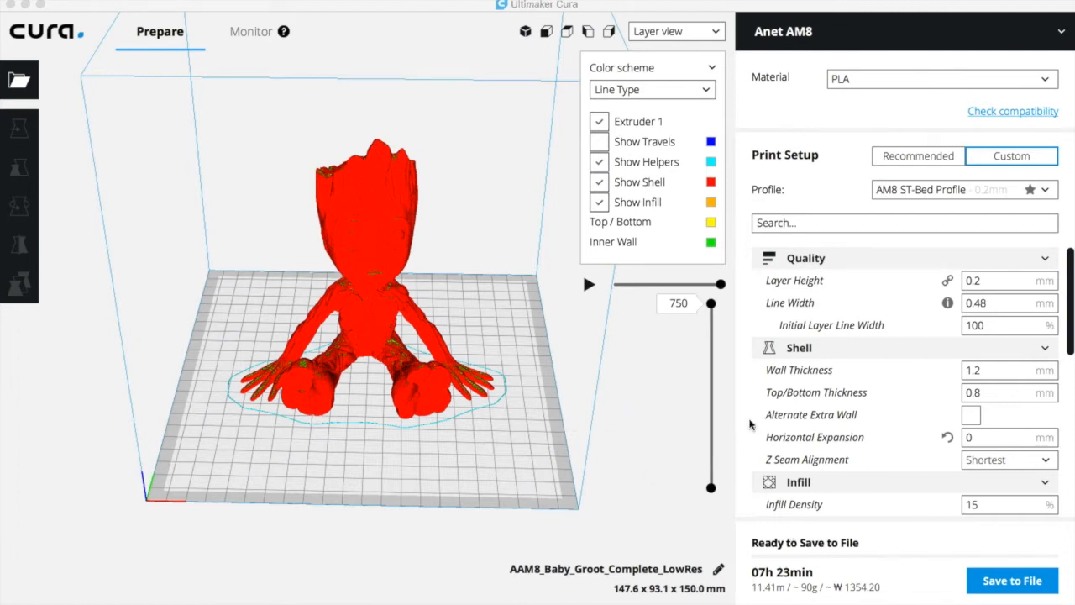
# Step: Switch to Solid view and examine the overhang areas under the figure's chin and along its base
pyautogui.click(713, 33)
pyautogui.click(676, 46)
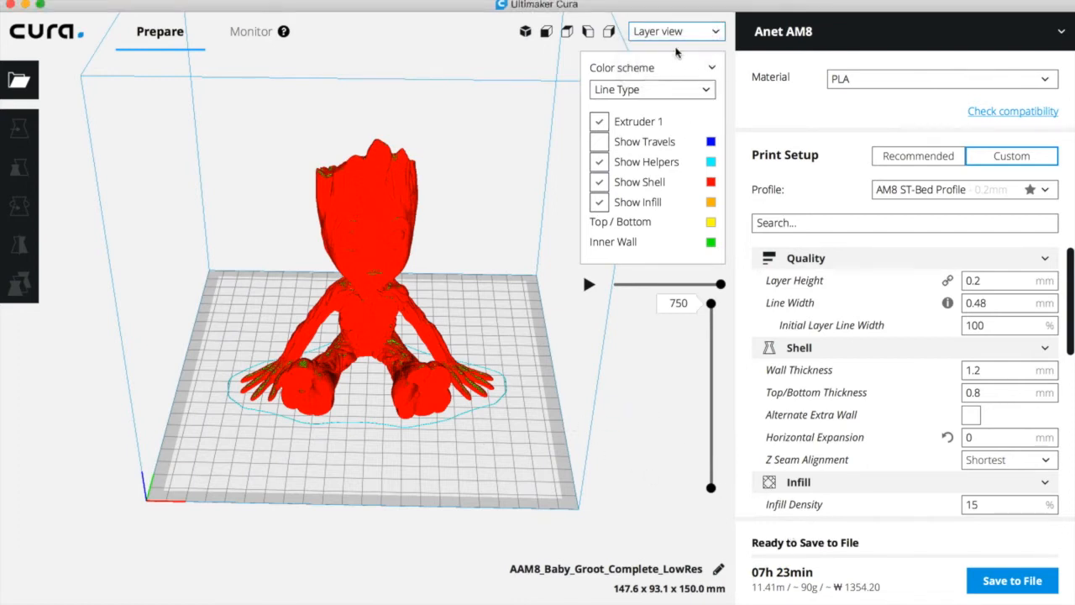
pyautogui.moveTo(528, 355)
pyautogui.mouseDown(button='right')
pyautogui.moveTo(429, 273)
pyautogui.moveTo(432, 244)
pyautogui.moveTo(429, 313)
pyautogui.moveTo(635, 295)
pyautogui.moveTo(630, 313)
pyautogui.moveTo(571, 269)
pyautogui.moveTo(535, 336)
pyautogui.moveTo(561, 309)
pyautogui.moveTo(509, 380)
pyautogui.moveTo(453, 395)
pyautogui.moveTo(470, 361)
pyautogui.moveTo(509, 367)
pyautogui.moveTo(537, 328)
pyautogui.moveTo(526, 288)
pyautogui.moveTo(545, 336)
pyautogui.moveTo(584, 291)
pyautogui.moveTo(610, 298)
pyautogui.moveTo(607, 254)
pyautogui.moveTo(587, 305)
pyautogui.moveTo(643, 290)
pyautogui.moveTo(599, 255)
pyautogui.mouseUp(button='right')
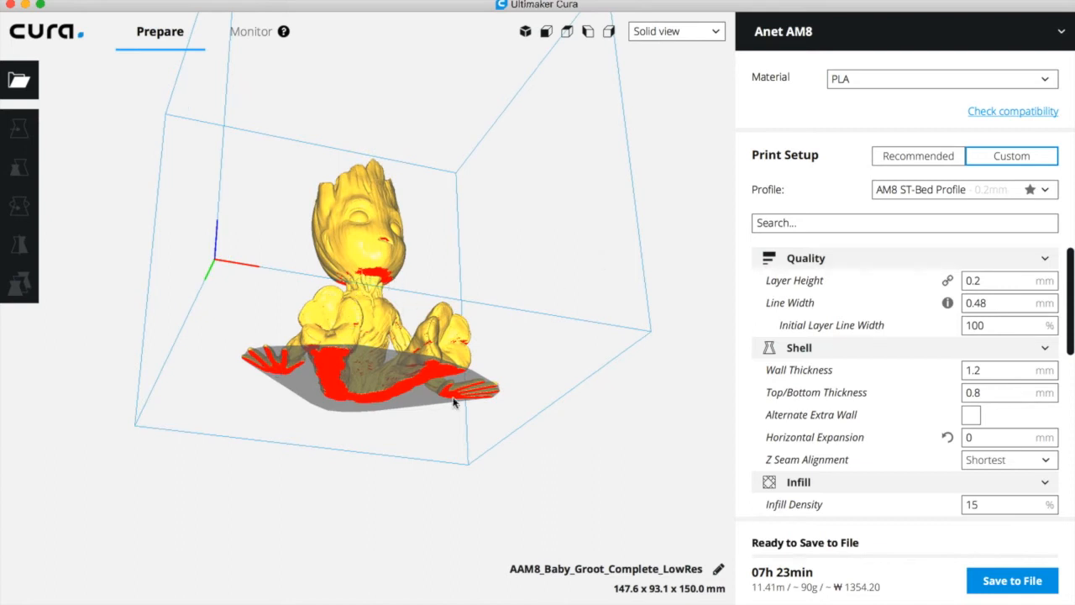
pyautogui.moveTo(563, 393); pyautogui.dragTo(546, 492, button='right')
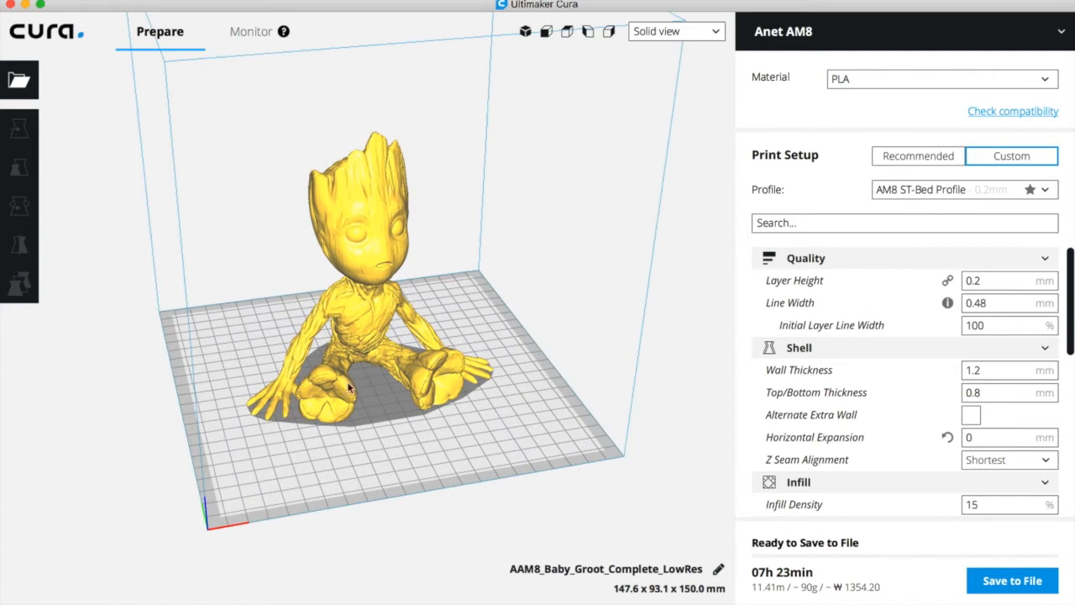
pyautogui.moveTo(535, 240); pyautogui.dragTo(566, 218, button='right')
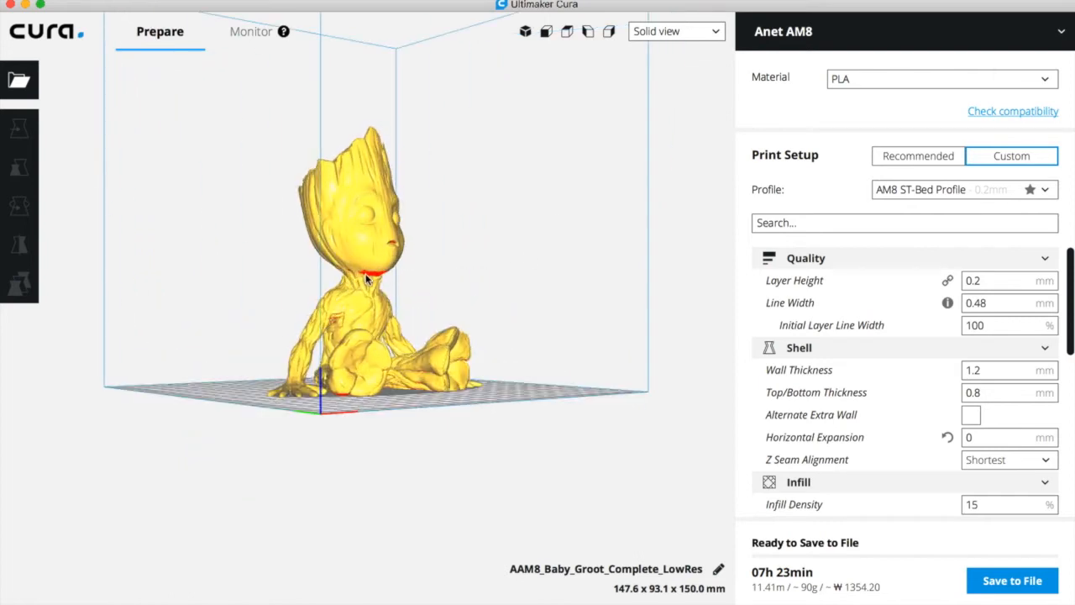
pyautogui.moveTo(470, 292); pyautogui.dragTo(386, 299, button='right')
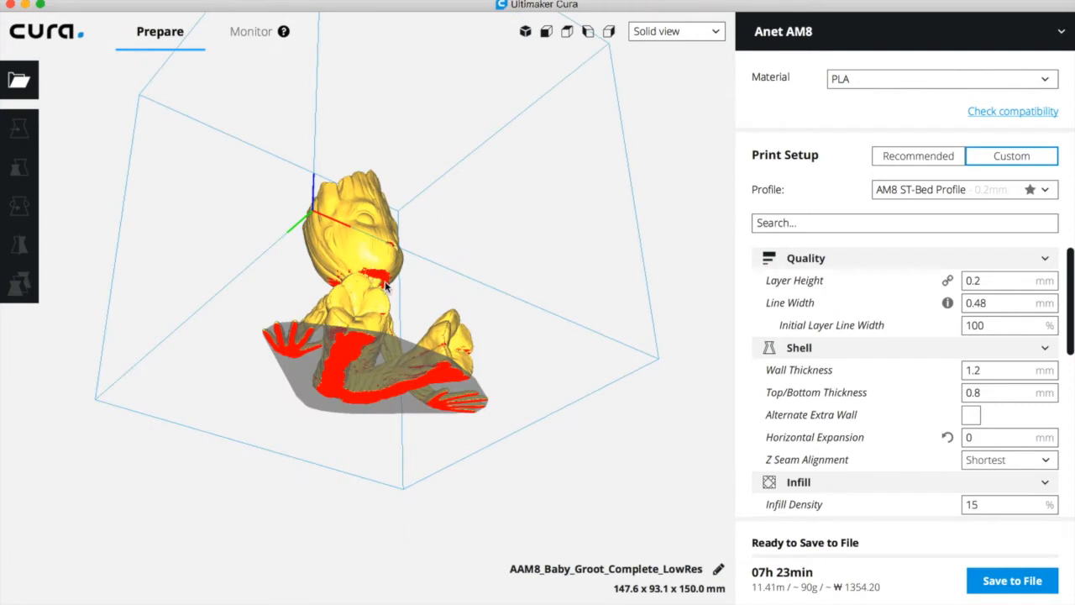
pyautogui.moveTo(517, 260); pyautogui.dragTo(437, 329, button='right')
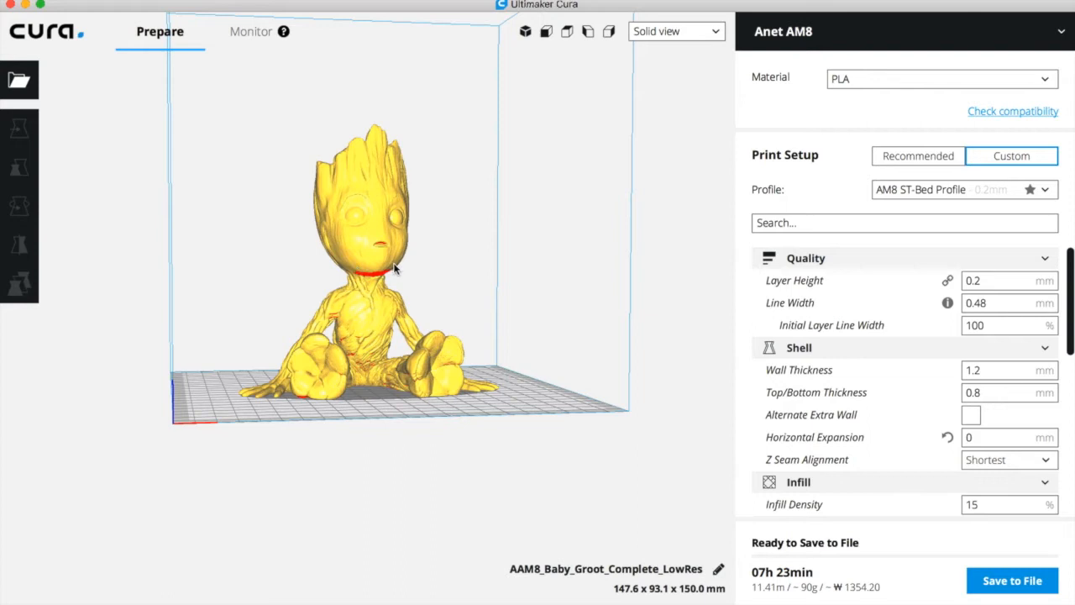
pyautogui.moveTo(501, 305); pyautogui.dragTo(451, 285, button='right')
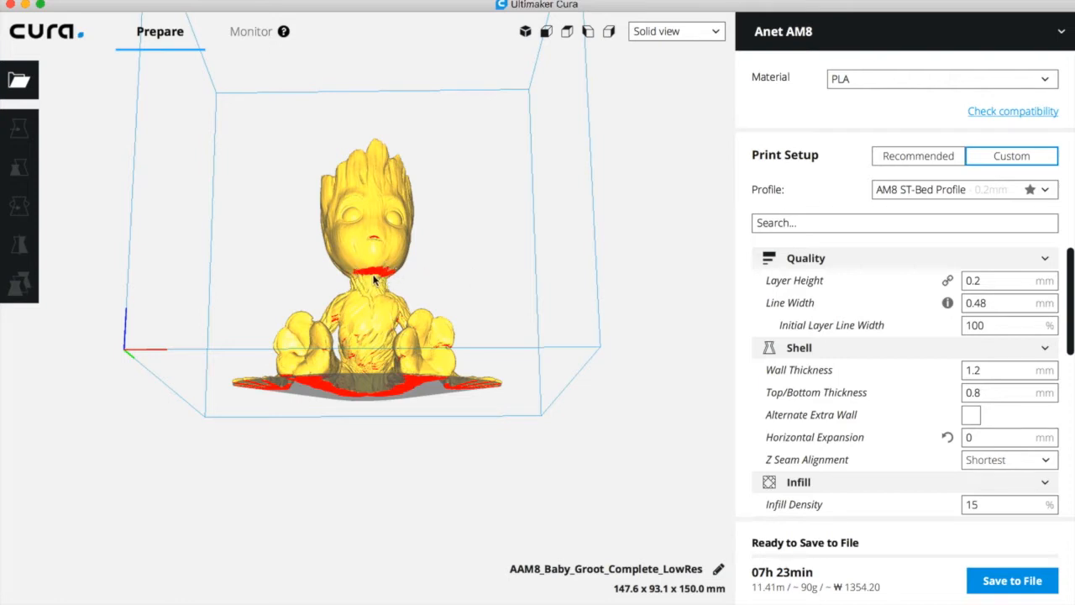
pyautogui.moveTo(483, 267); pyautogui.dragTo(628, 270, button='right')
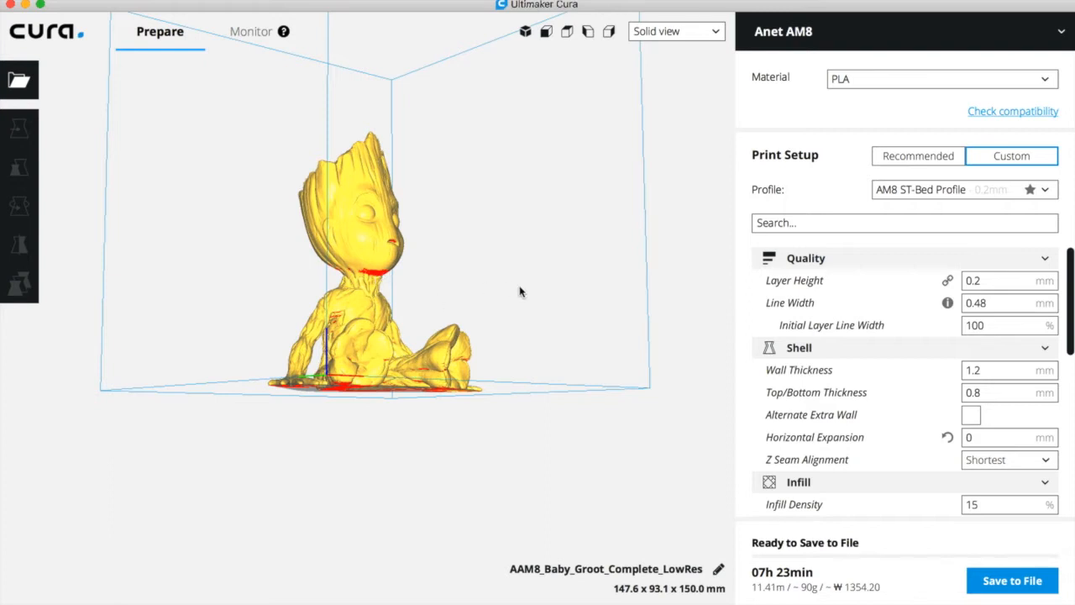
pyautogui.moveTo(526, 295); pyautogui.dragTo(457, 346, button='right')
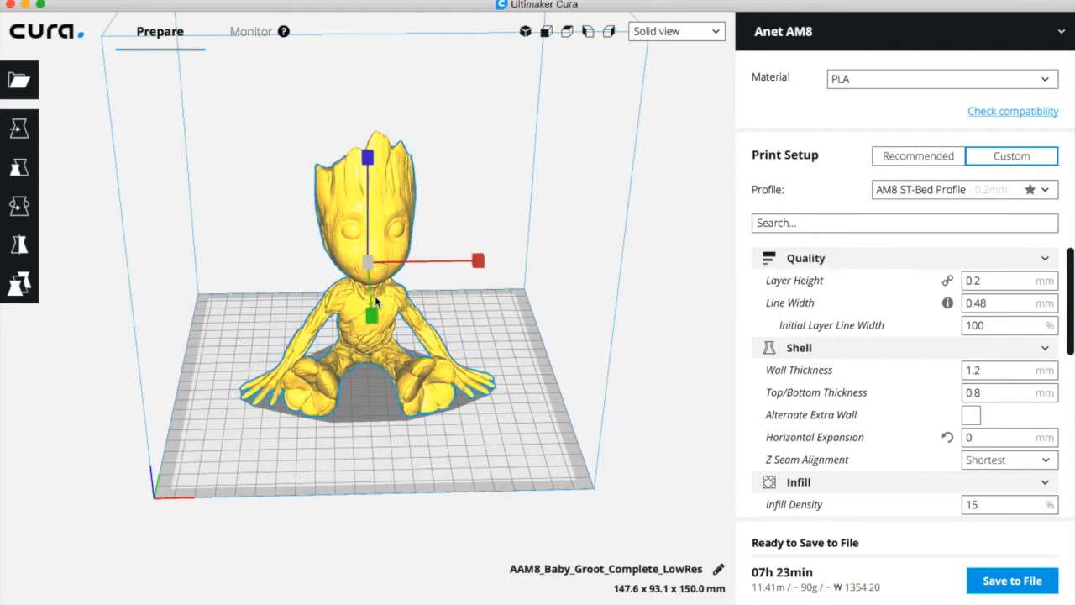
# Step: Scale the Groot model uniformly to 60%
pyautogui.click(374, 296)
pyautogui.click(550, 344)
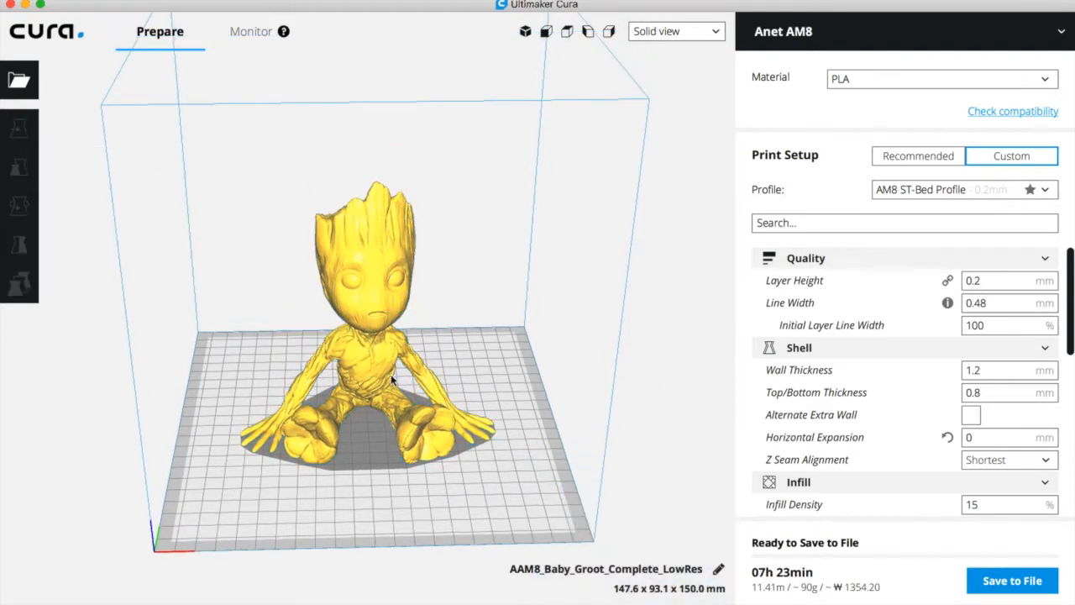
pyautogui.click(358, 363)
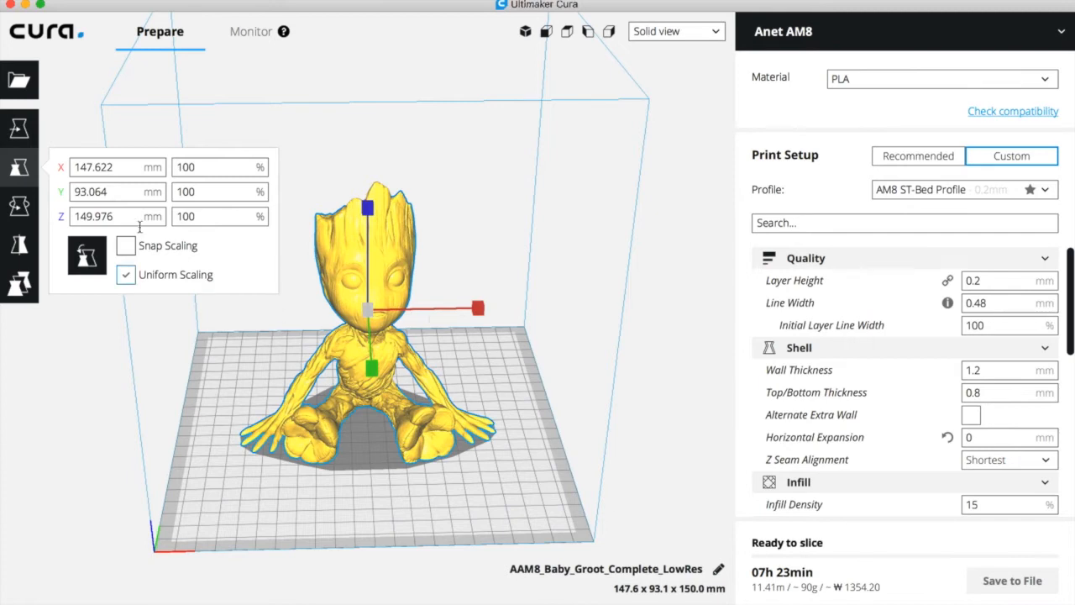
pyautogui.doubleClick(206, 175)
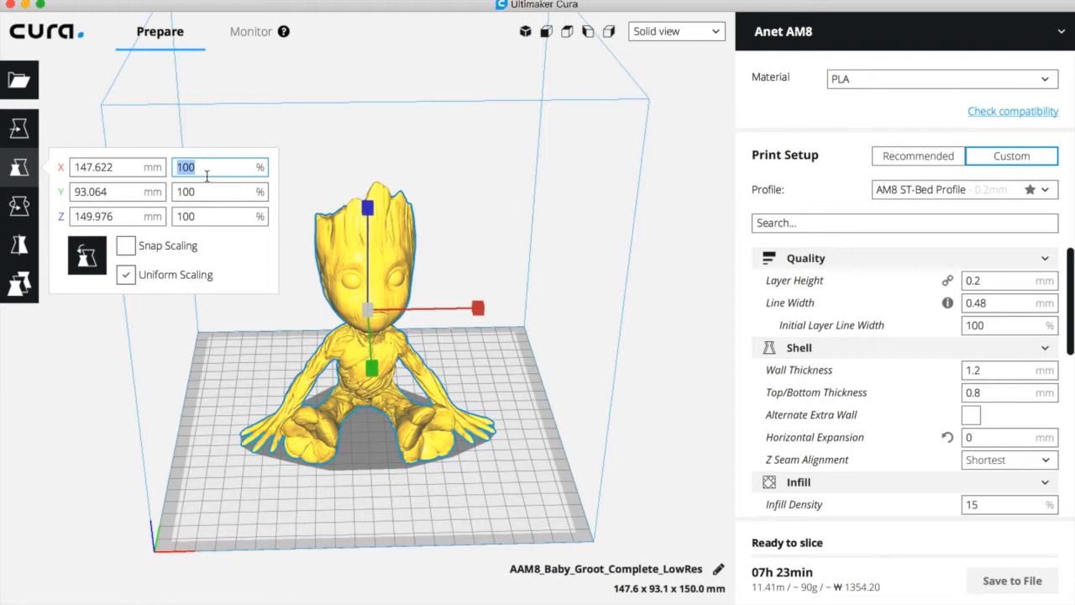
pyautogui.write('60')
pyautogui.click(207, 197)
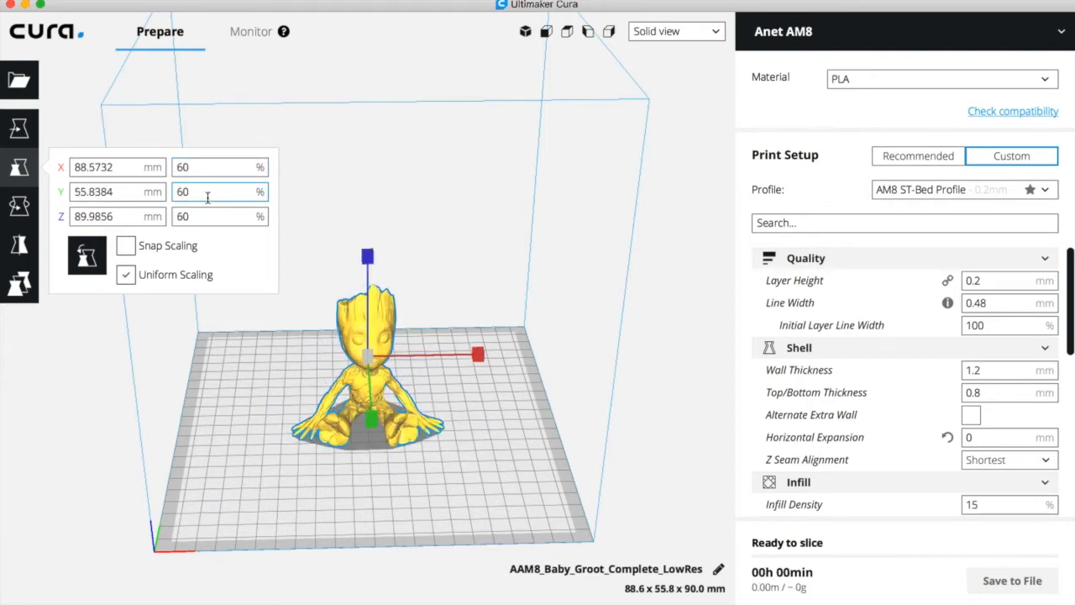
pyautogui.click(263, 396)
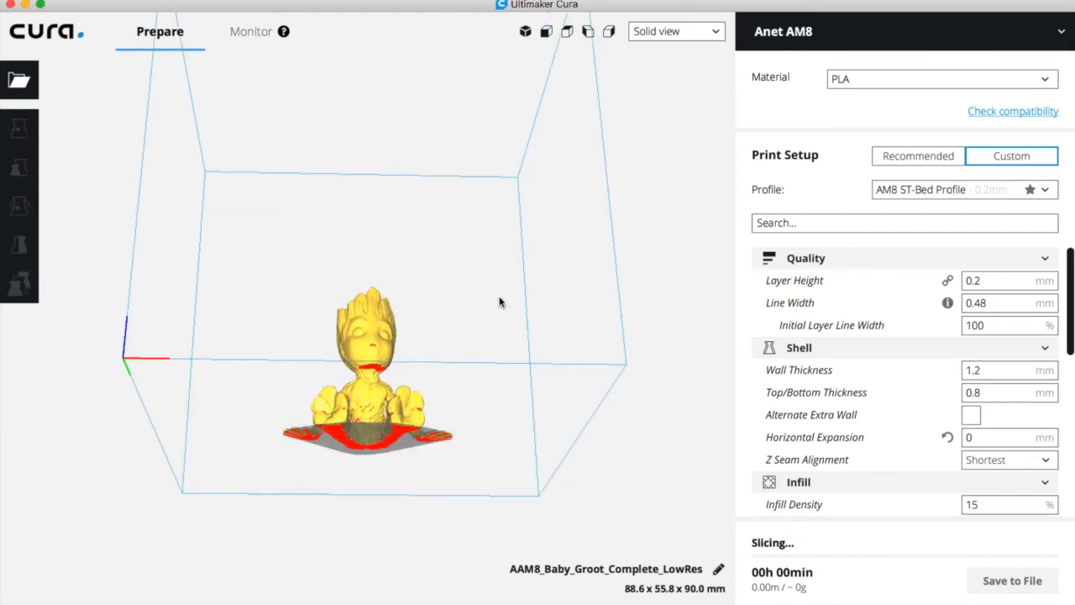
# Step: Check the automatic slicing option in the general preferences, and close them without changes
pyautogui.moveTo(475, 376); pyautogui.dragTo(412, 448, button='right')
pyautogui.click(80, 0)
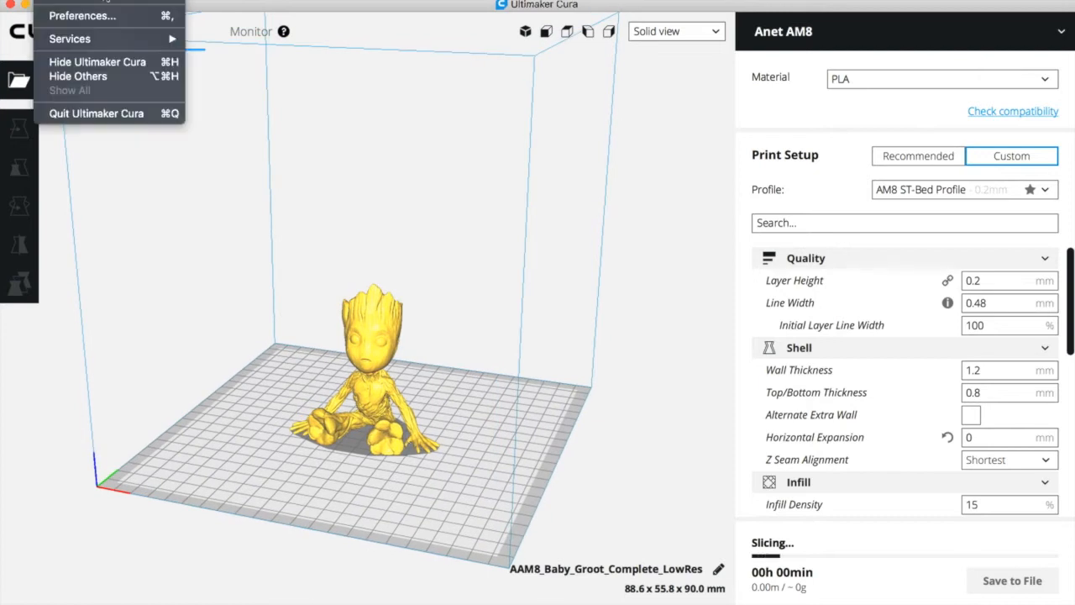
pyautogui.click(98, 18)
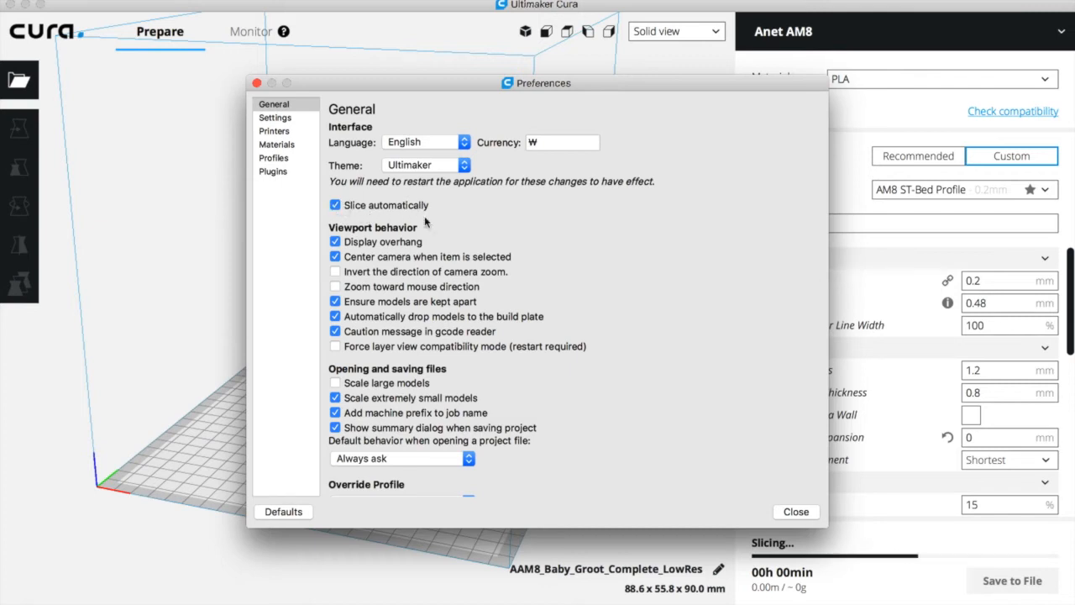
pyautogui.click(791, 510)
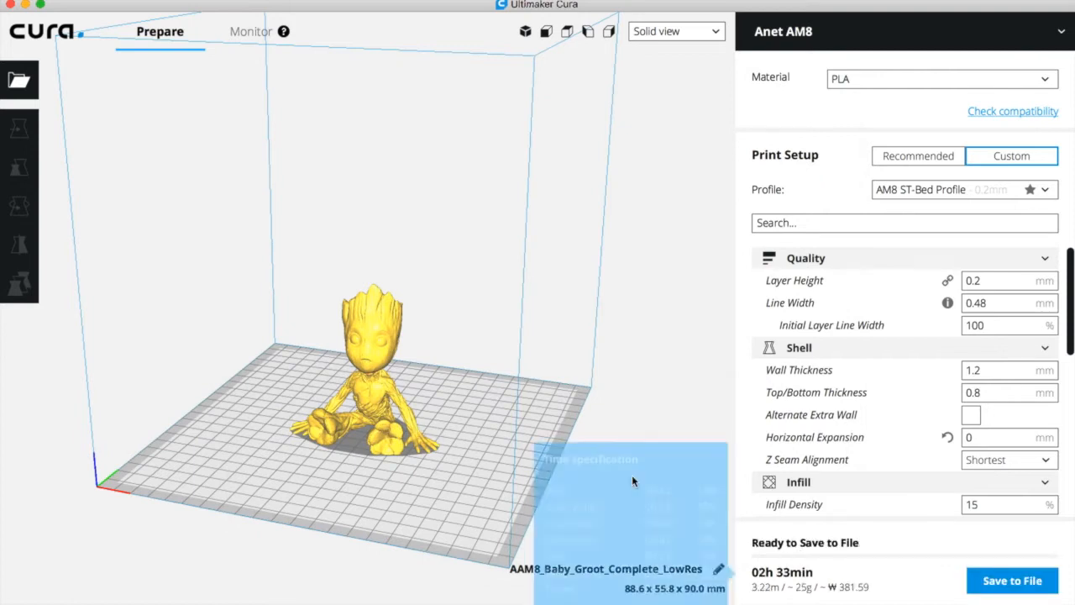
# Step: Examine the scaled-down figure from several angles along with its print time estimate
pyautogui.moveTo(438, 390); pyautogui.dragTo(501, 392, button='right')
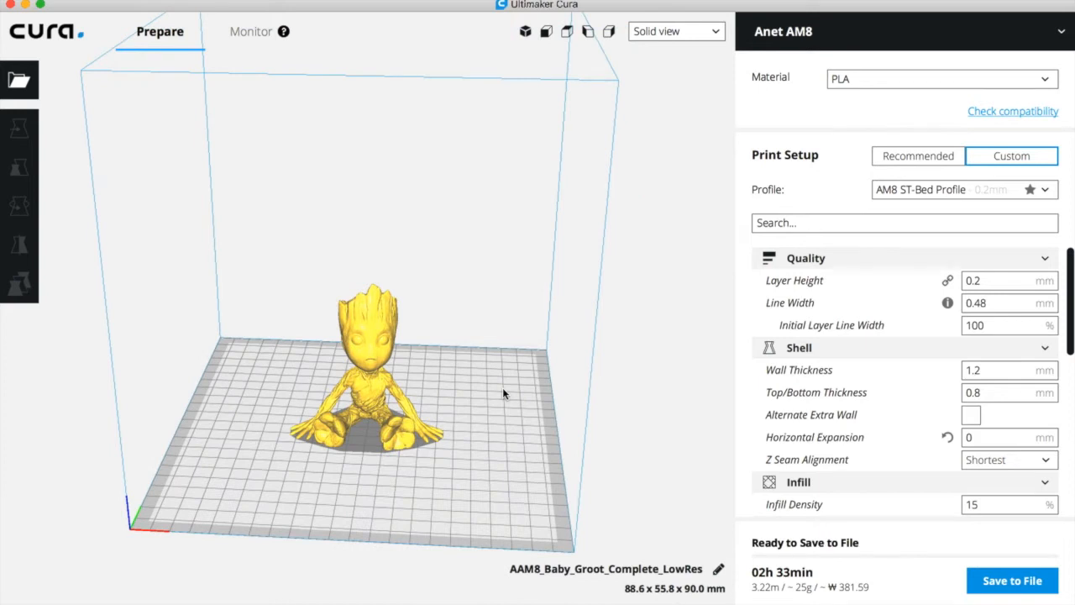
pyautogui.moveTo(760, 578)
pyautogui.moveTo(472, 461); pyautogui.dragTo(518, 382, button='right')
pyautogui.moveTo(403, 437); pyautogui.dragTo(393, 406, button='right')
pyautogui.scroll(3, 393, 406)
pyautogui.moveTo(470, 364); pyautogui.dragTo(478, 470, button='right')
pyautogui.click(376, 439)
pyautogui.click(355, 512)
# Step: Switch to Layer view and check the Layer Height setting and its description
pyautogui.click(715, 31)
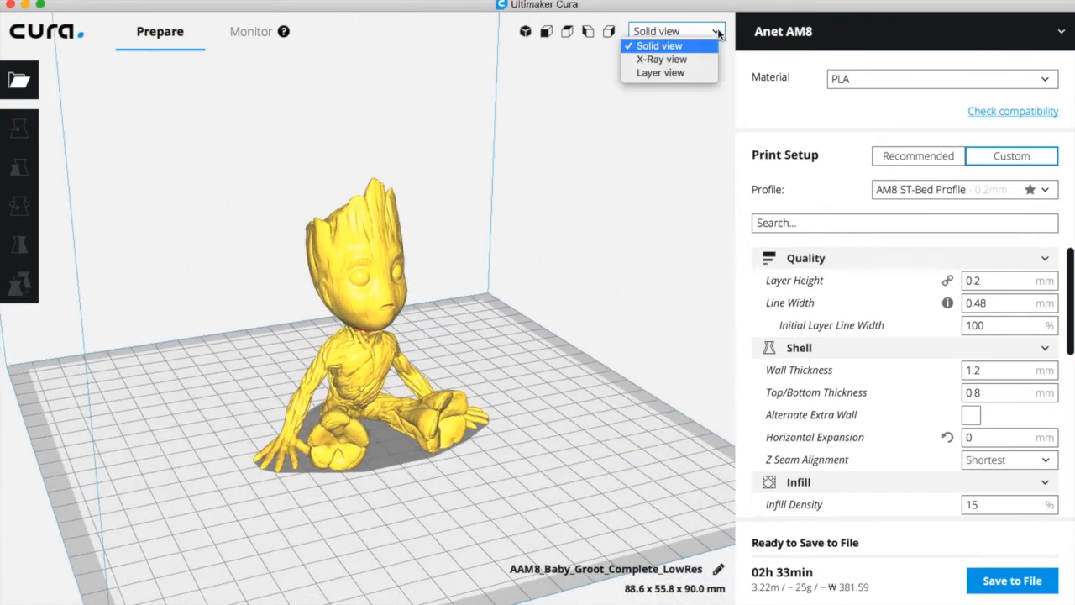
pyautogui.click(661, 80)
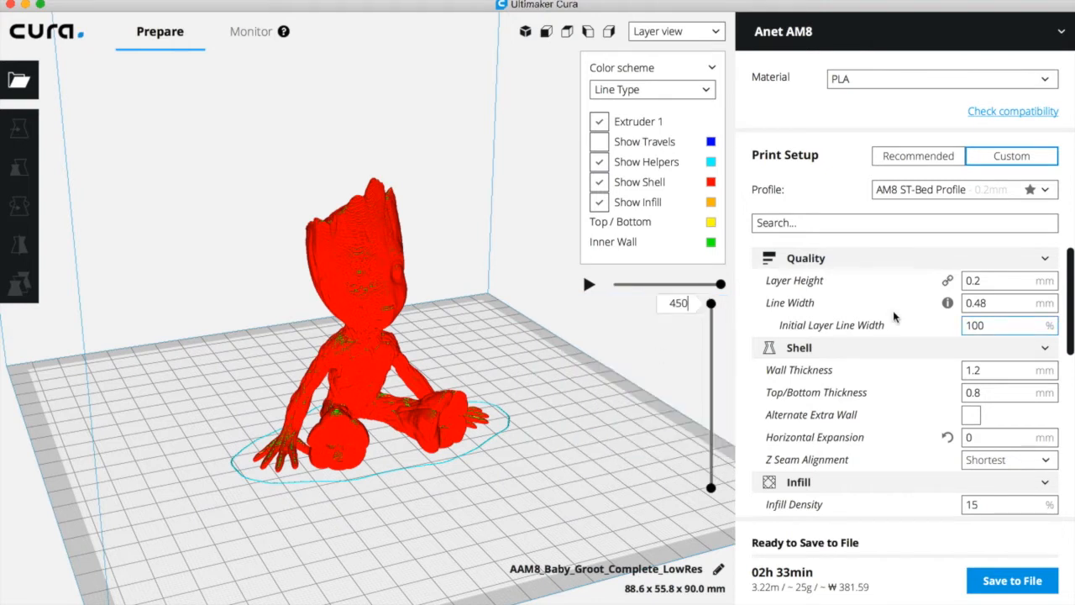
pyautogui.moveTo(808, 288)
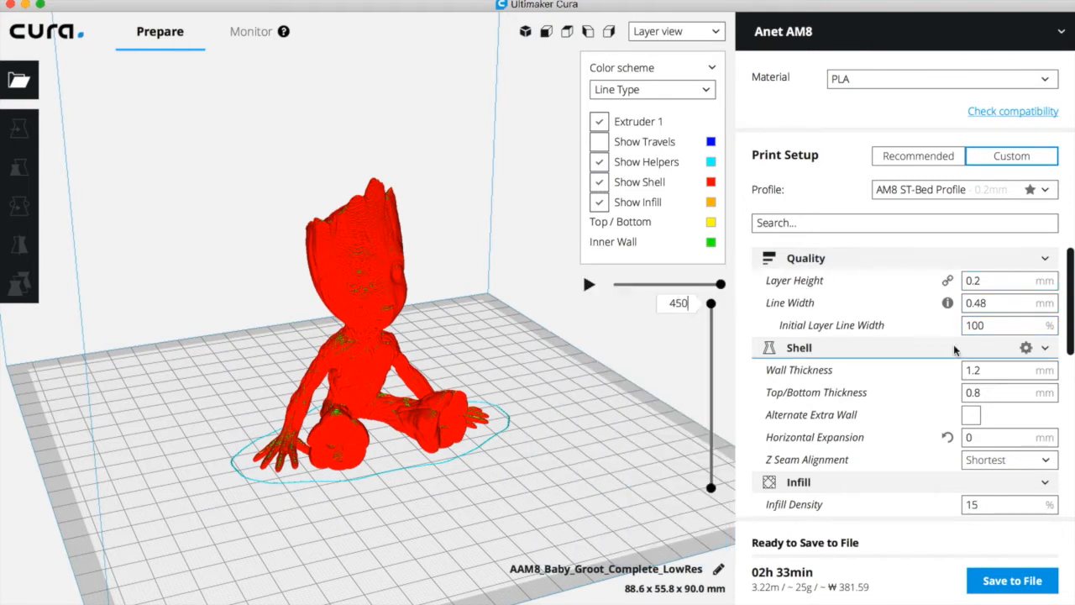
pyautogui.doubleClick(992, 287)
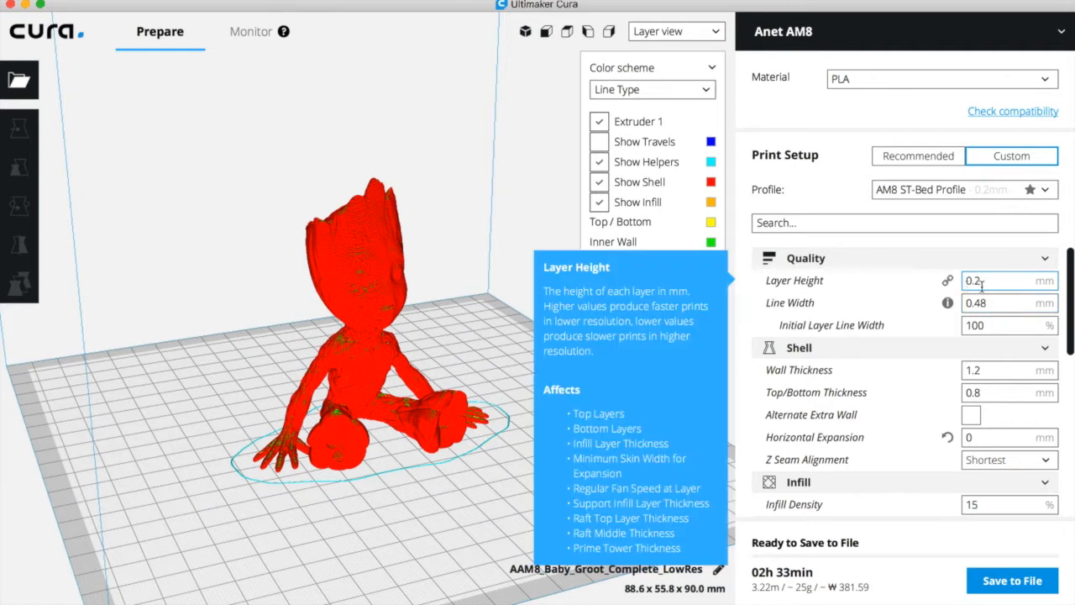
pyautogui.press('Tab')
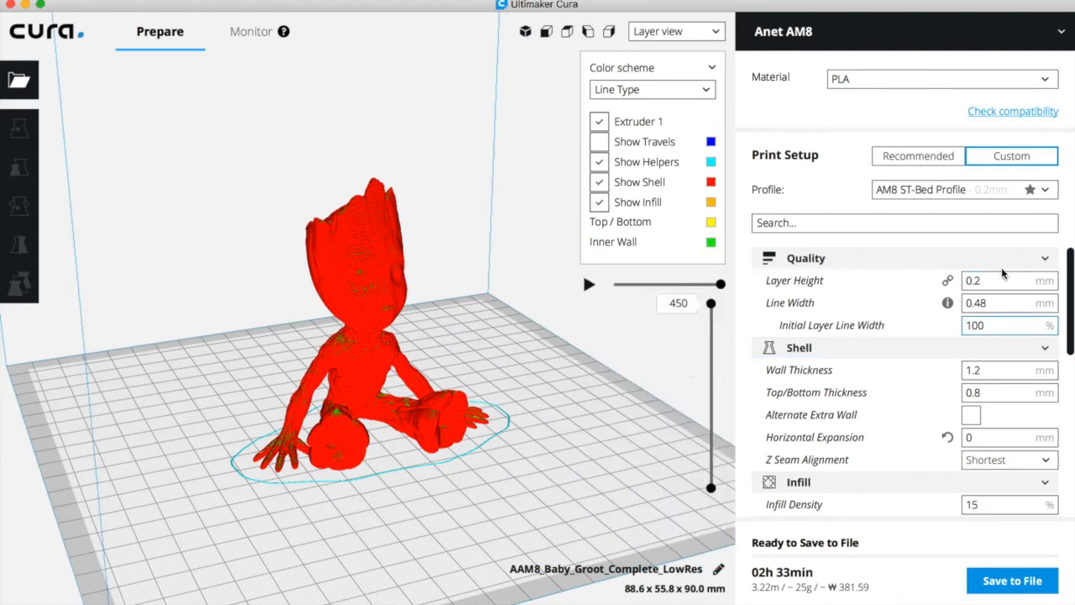
pyautogui.moveTo(975, 288)
# Step: Inspect the sliced figure's surface up close and review the Quality and Shell print settings
pyautogui.scroll(1, 433, 346)
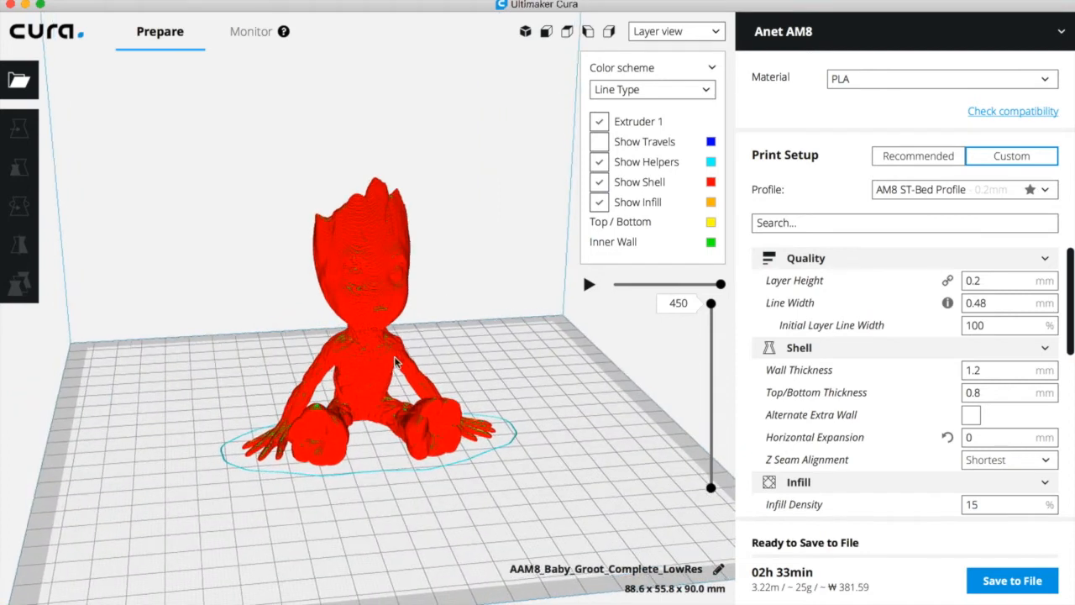
pyautogui.scroll(4, 429, 345)
pyautogui.scroll(-1, 844, 415)
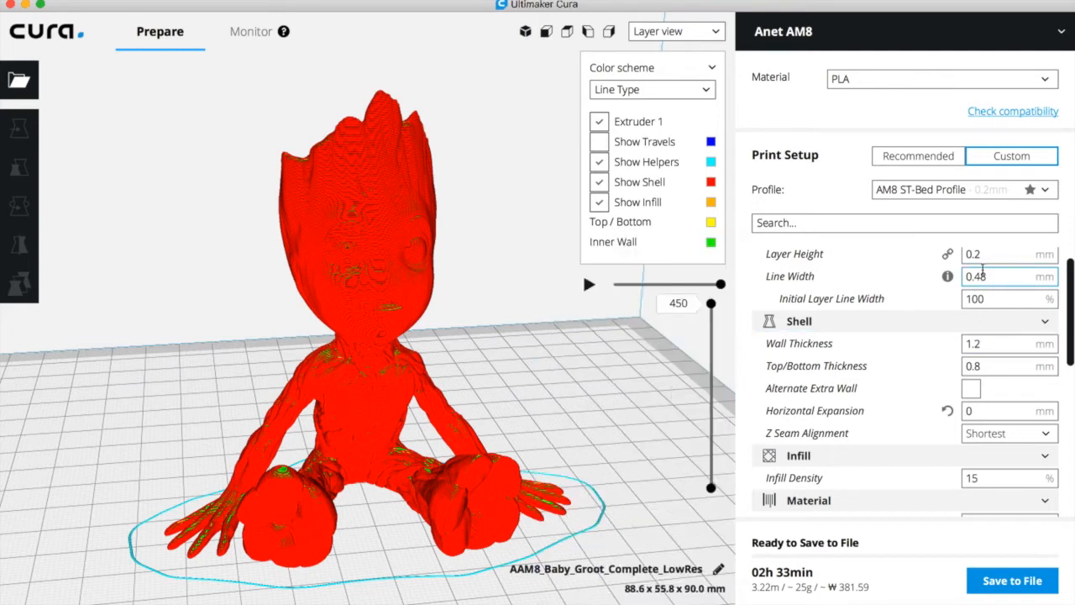
pyautogui.scroll(-2, 912, 353)
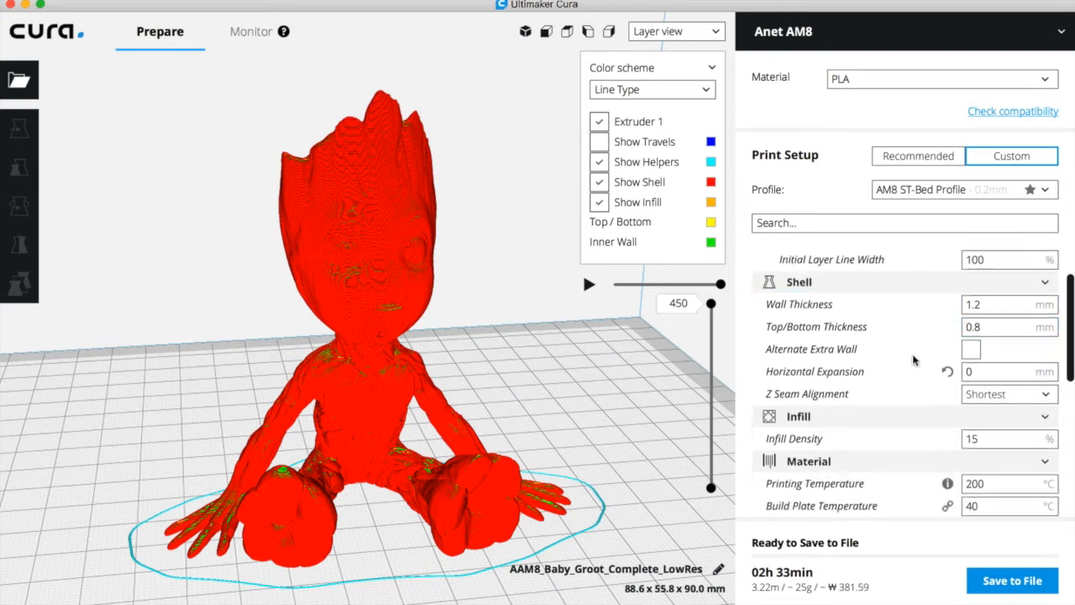
pyautogui.scroll(-1, 914, 359)
pyautogui.scroll(1, 914, 359)
pyautogui.moveTo(914, 360)
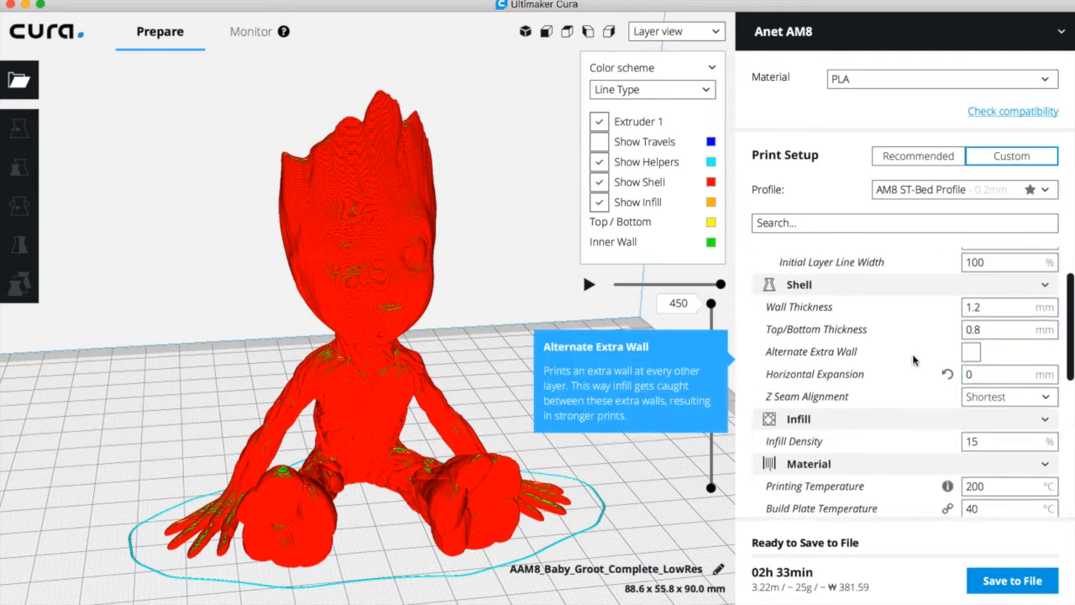
pyautogui.scroll(-1, 913, 360)
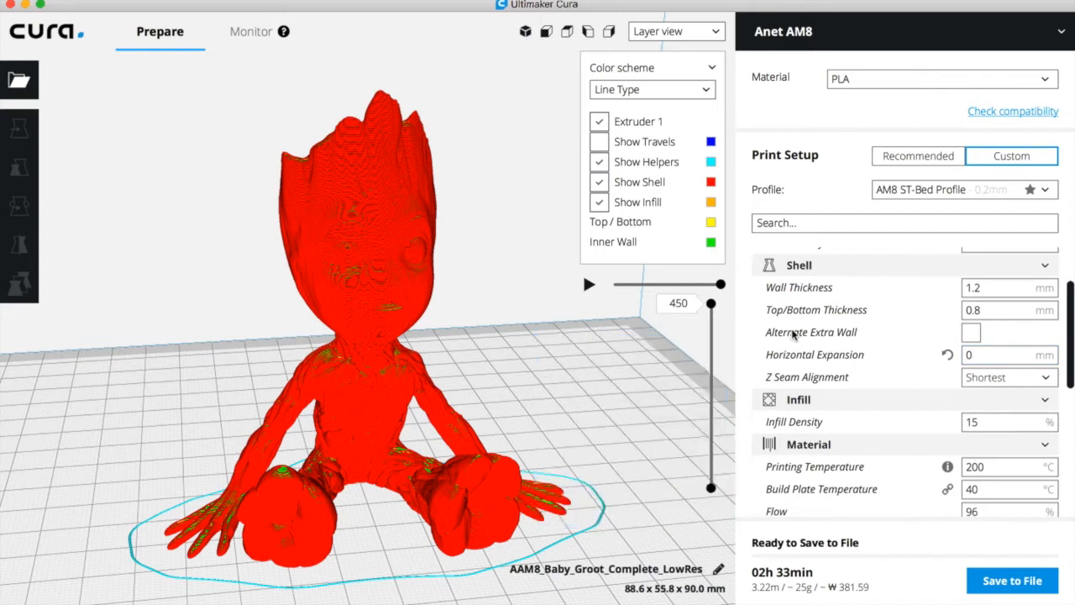
# Step: Lower the displayed layer to 120 and look at the walls and infill inside the torso
pyautogui.click(713, 310)
pyautogui.moveTo(713, 307); pyautogui.dragTo(710, 443)
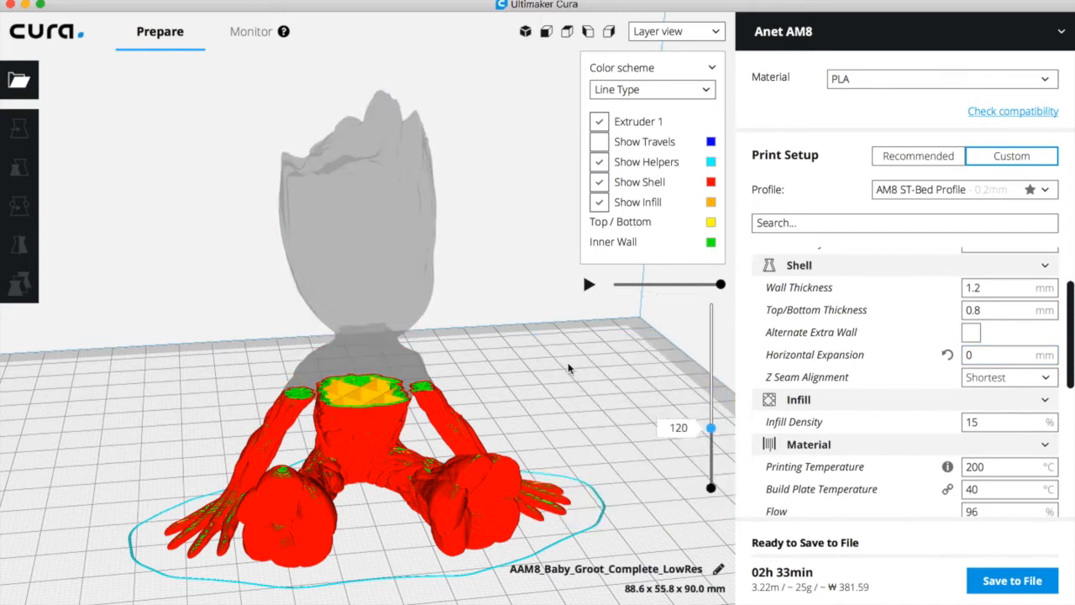
pyautogui.moveTo(570, 424); pyautogui.dragTo(559, 445, button='right')
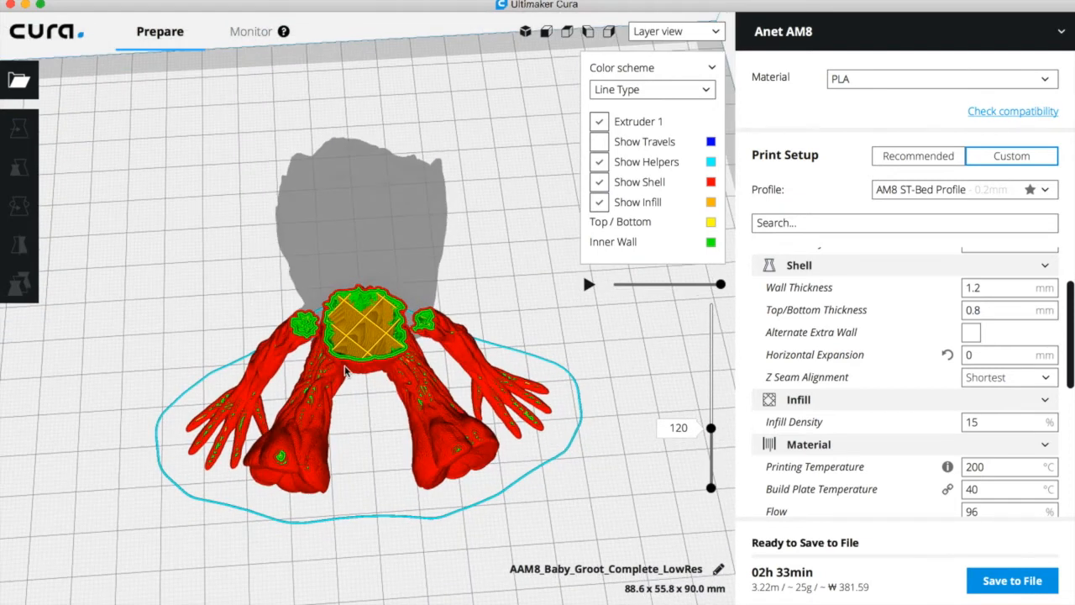
# Step: Inspect the torso's cross-section up close alongside the Wall Thickness and Top/Bottom Thickness settings and their descriptions
pyautogui.scroll(8, 344, 370)
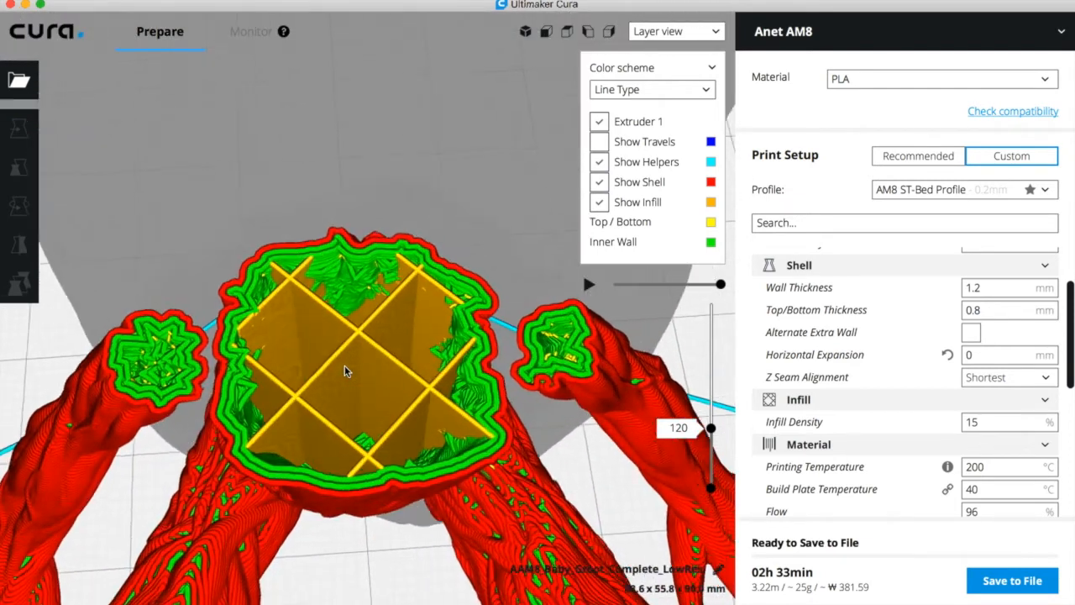
pyautogui.scroll(1, 344, 370)
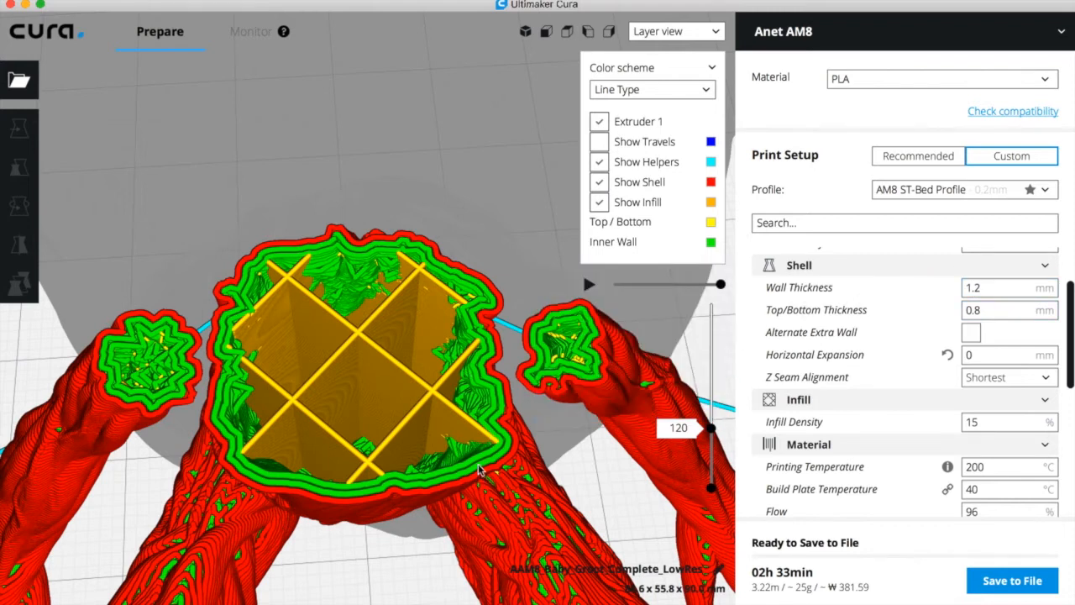
pyautogui.click(998, 293)
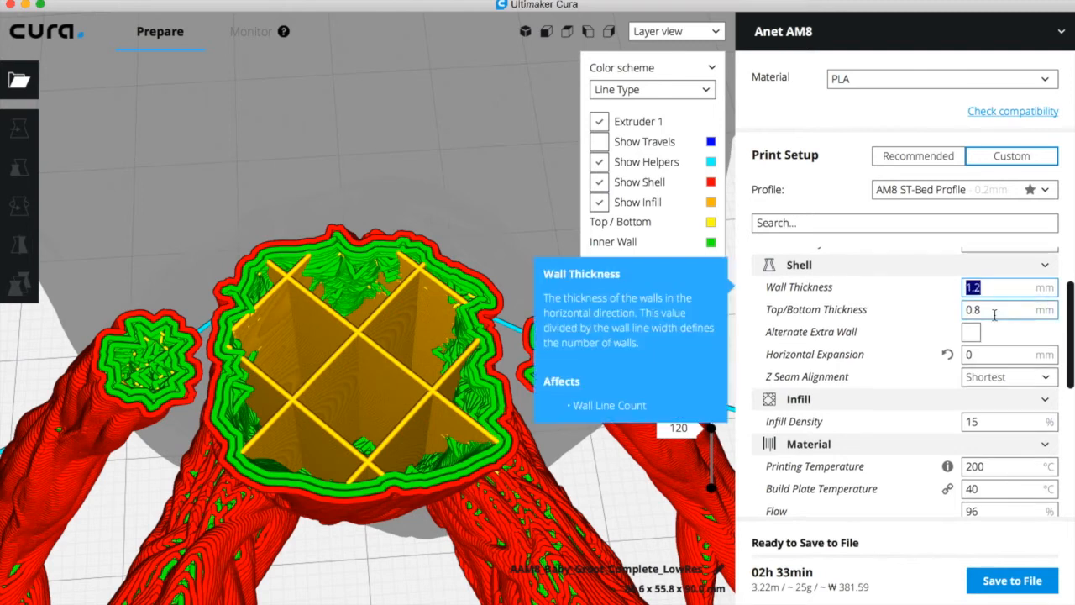
pyautogui.click(989, 313)
pyautogui.click(995, 317)
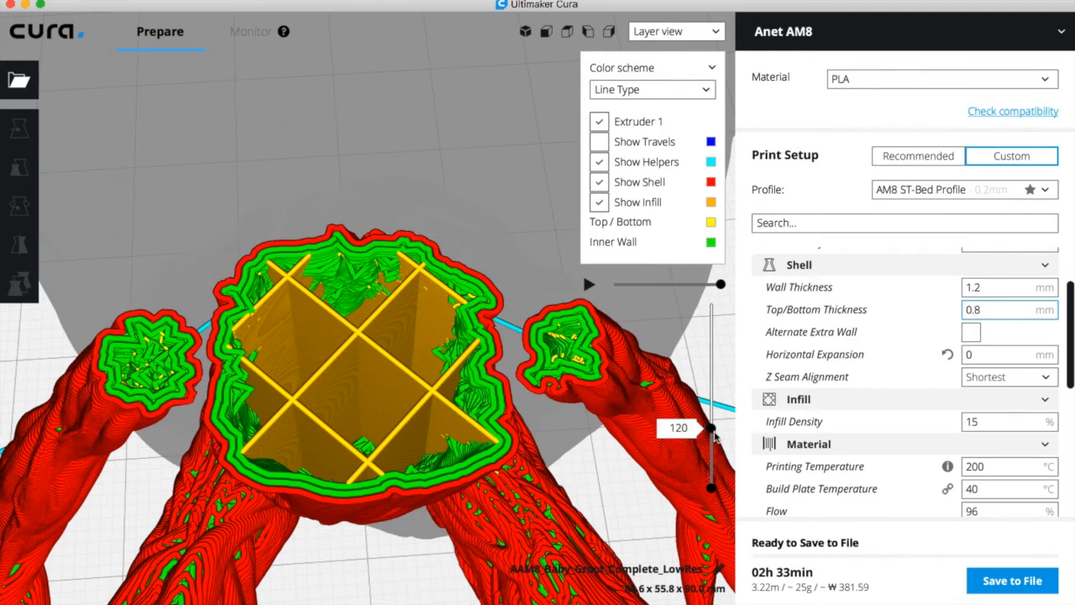
pyautogui.moveTo(990, 312)
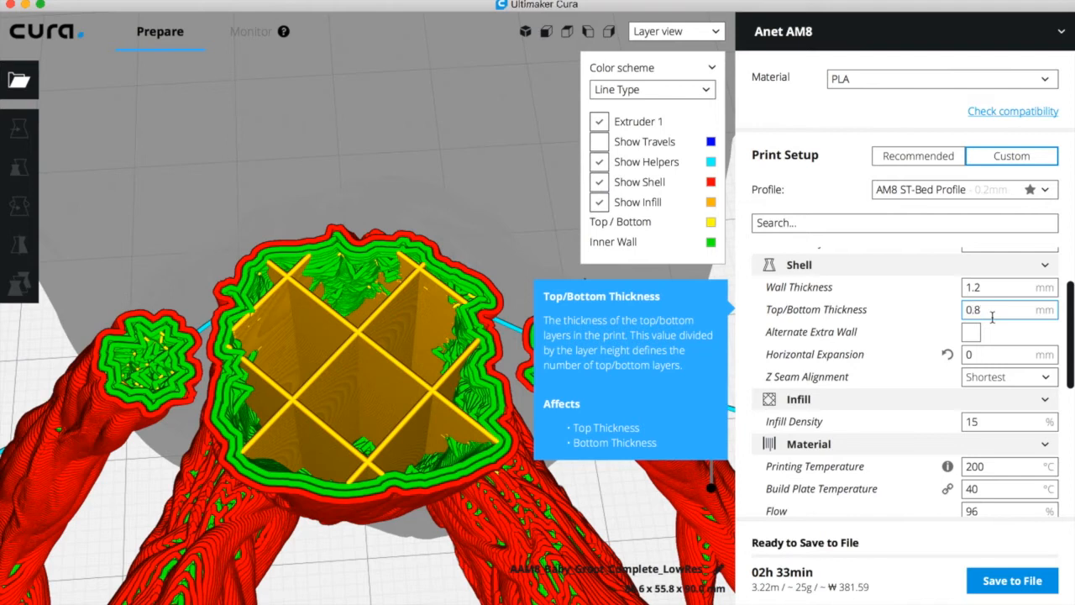
# Step: Review the Alternate Extra Wall, Horizontal Expansion and Infill Density settings against the torso's infill
pyautogui.scroll(-2, 880, 343)
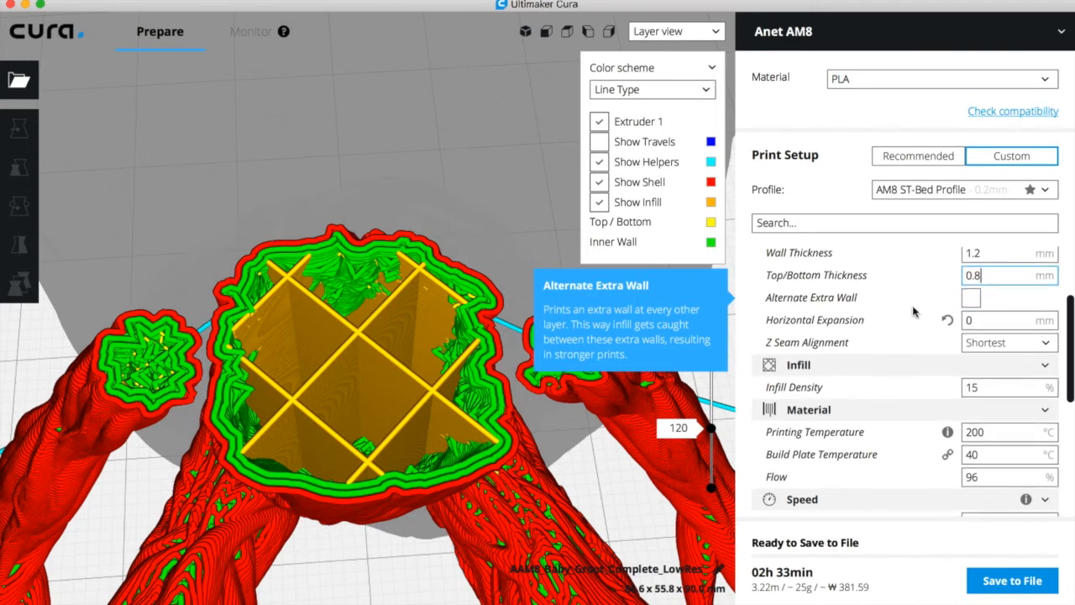
pyautogui.scroll(-2, 914, 313)
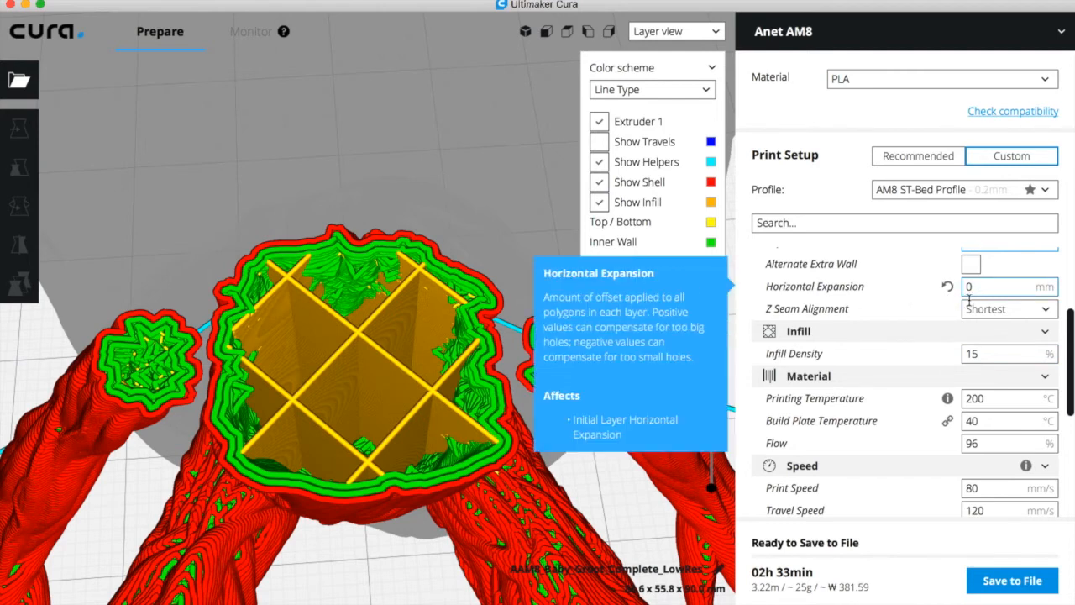
pyautogui.scroll(-1, 930, 344)
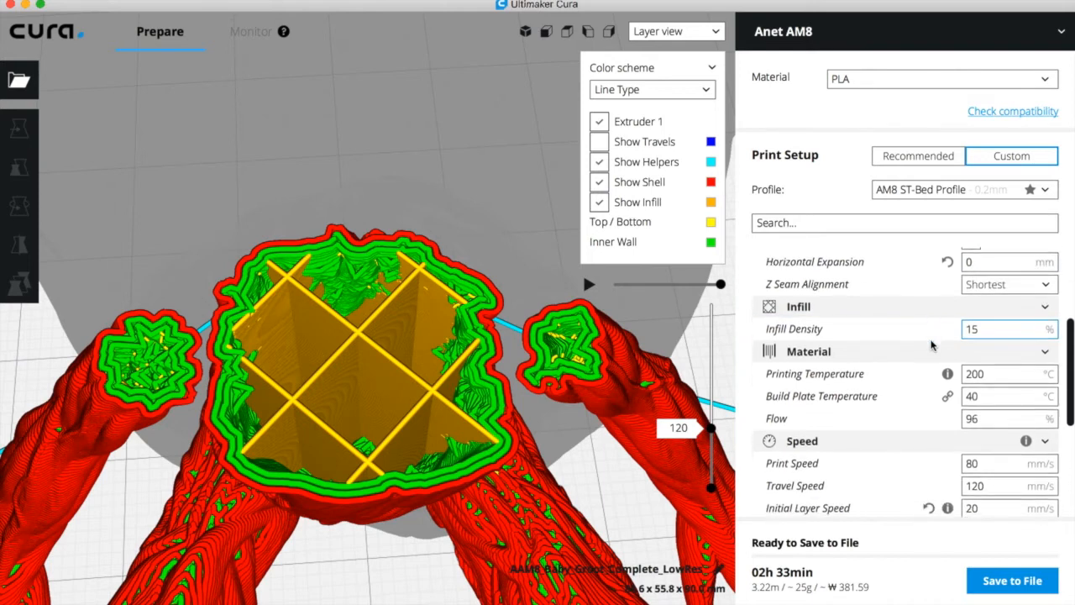
pyautogui.scroll(-1, 931, 344)
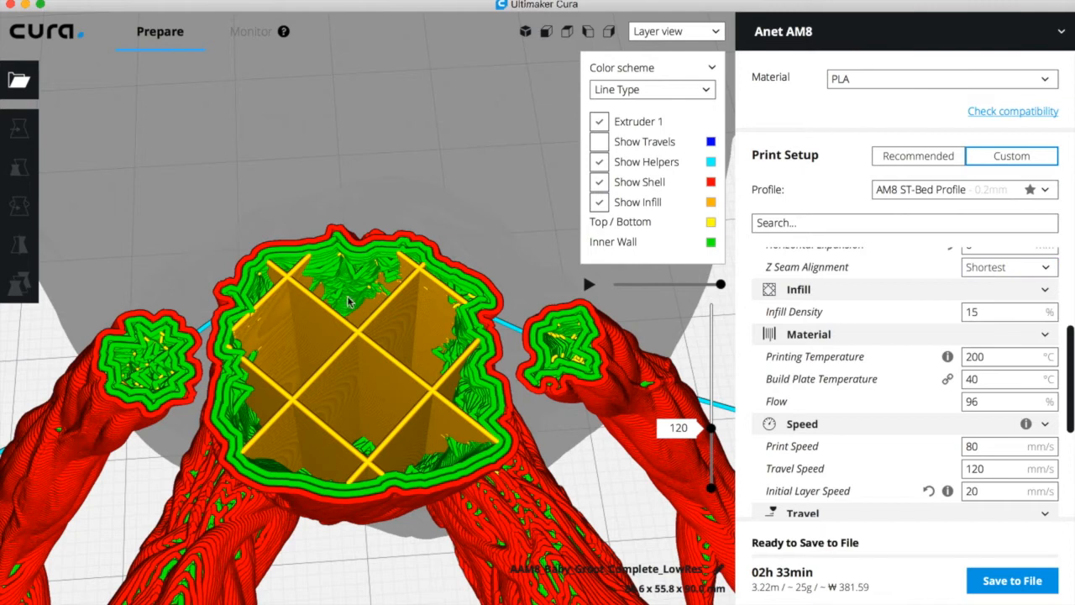
# Step: Look through the Z Seam Alignment options and read the setting's description
pyautogui.click(1051, 271)
pyautogui.click(1050, 271)
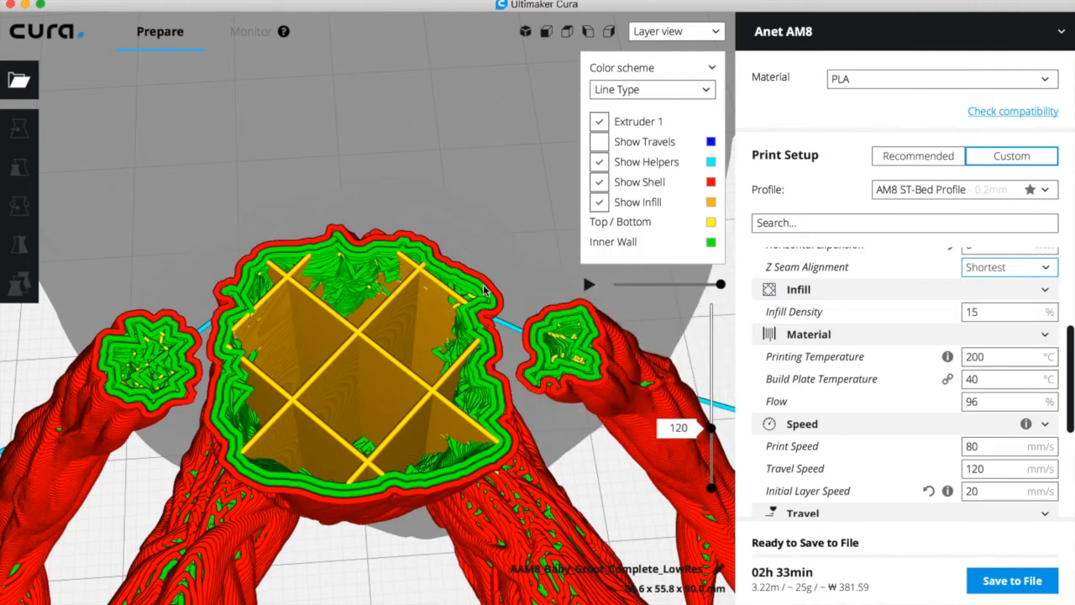
pyautogui.click(1047, 267)
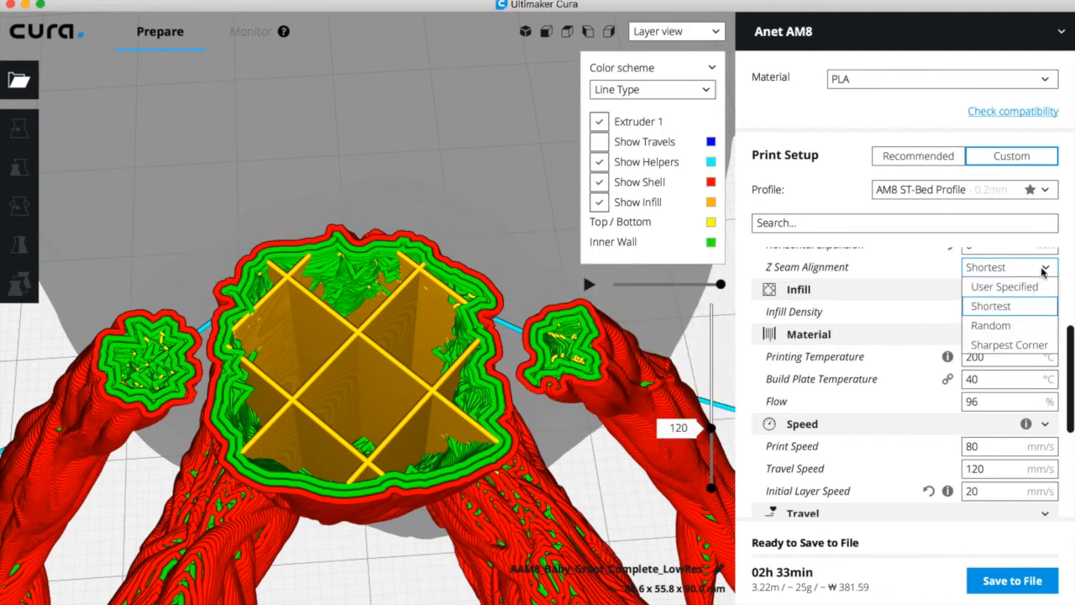
pyautogui.moveTo(1044, 269)
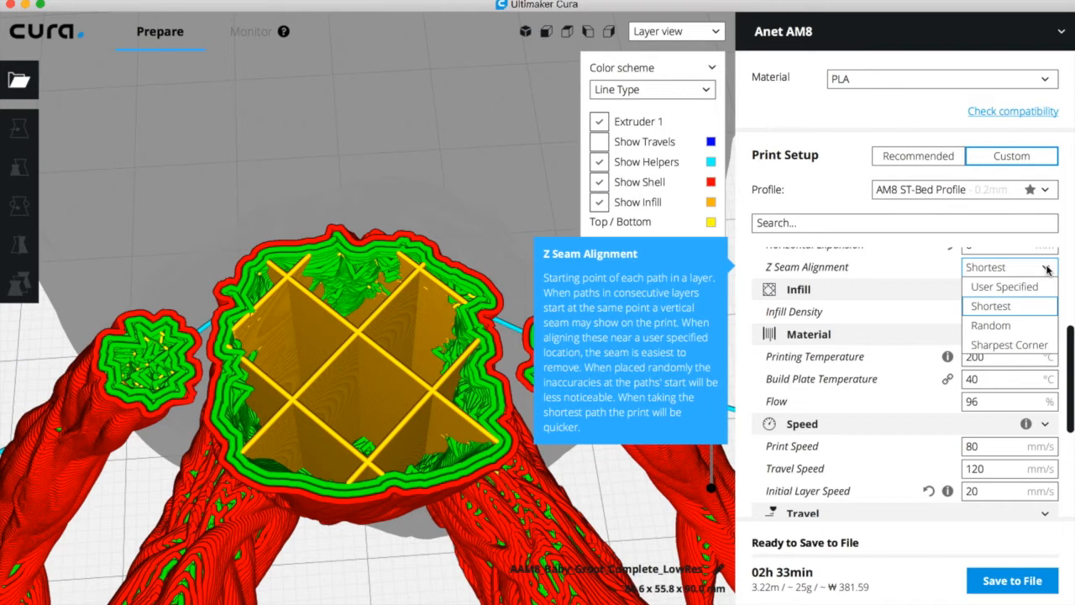
pyautogui.click(1046, 267)
pyautogui.click(1046, 267)
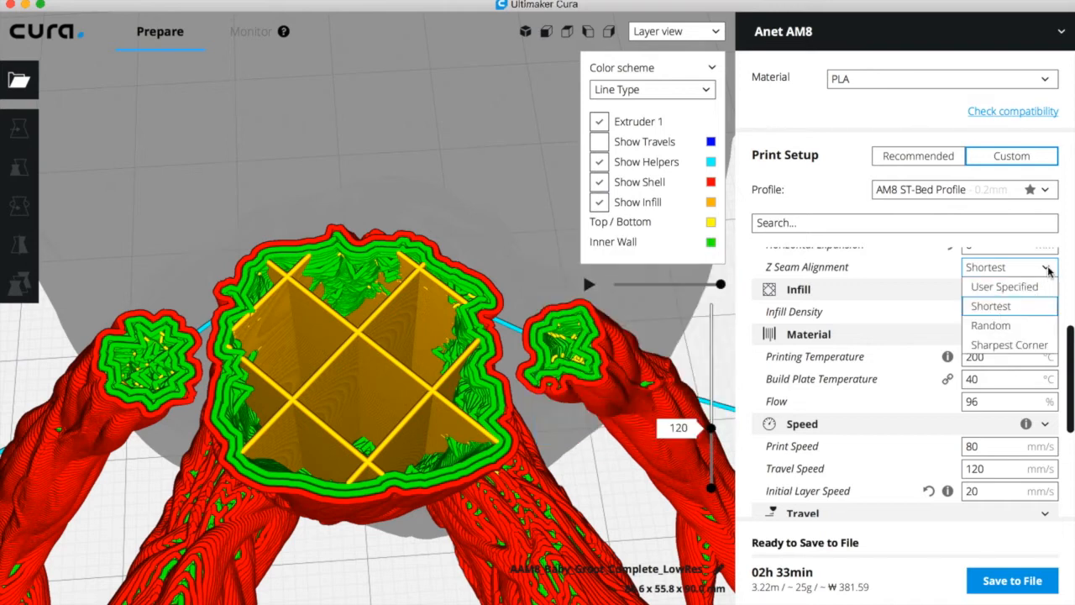
pyautogui.click(1046, 267)
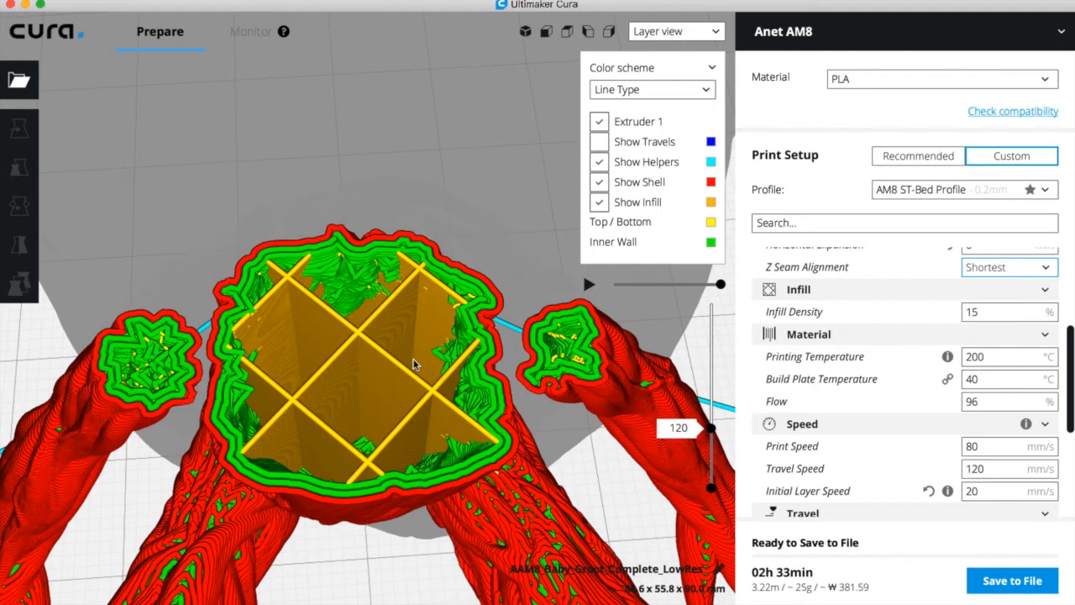
# Step: Check the Printing Temperature and Build Plate Temperature settings and their descriptions
pyautogui.scroll(-1, 962, 331)
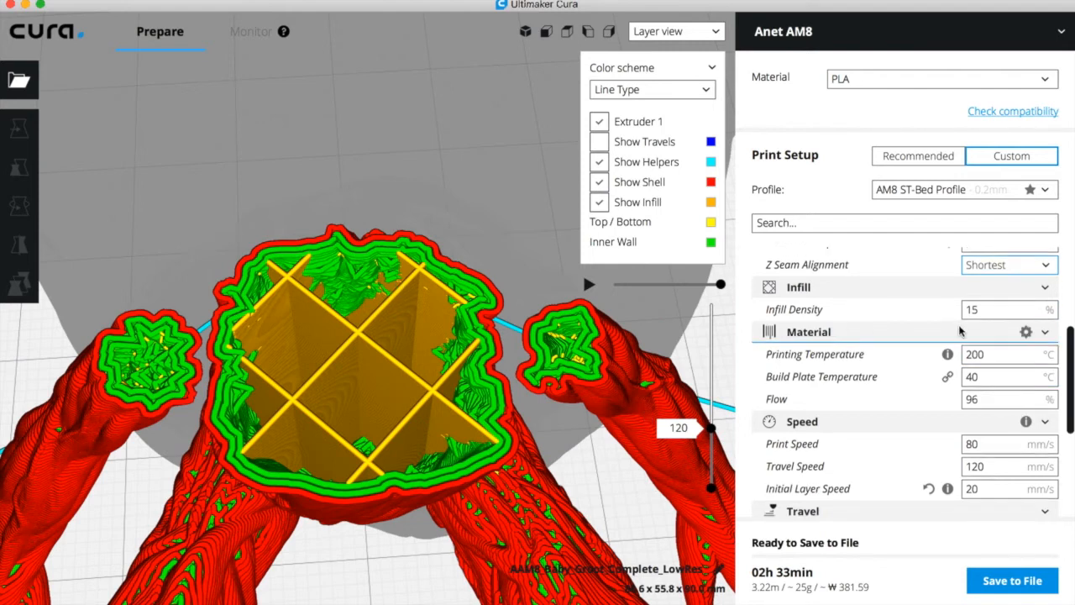
pyautogui.scroll(-3, 962, 331)
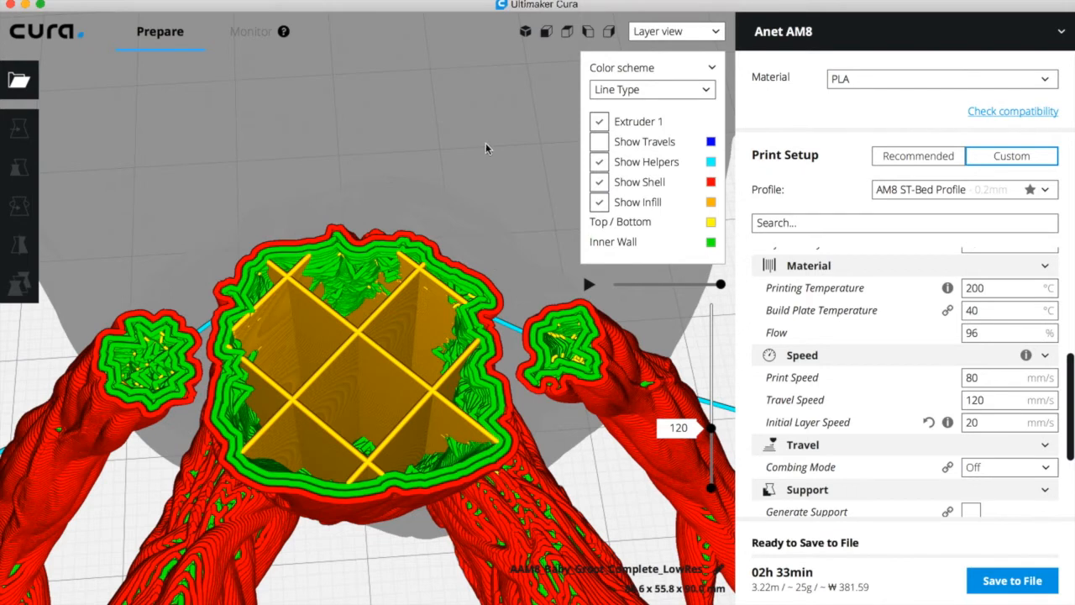
pyautogui.moveTo(980, 289)
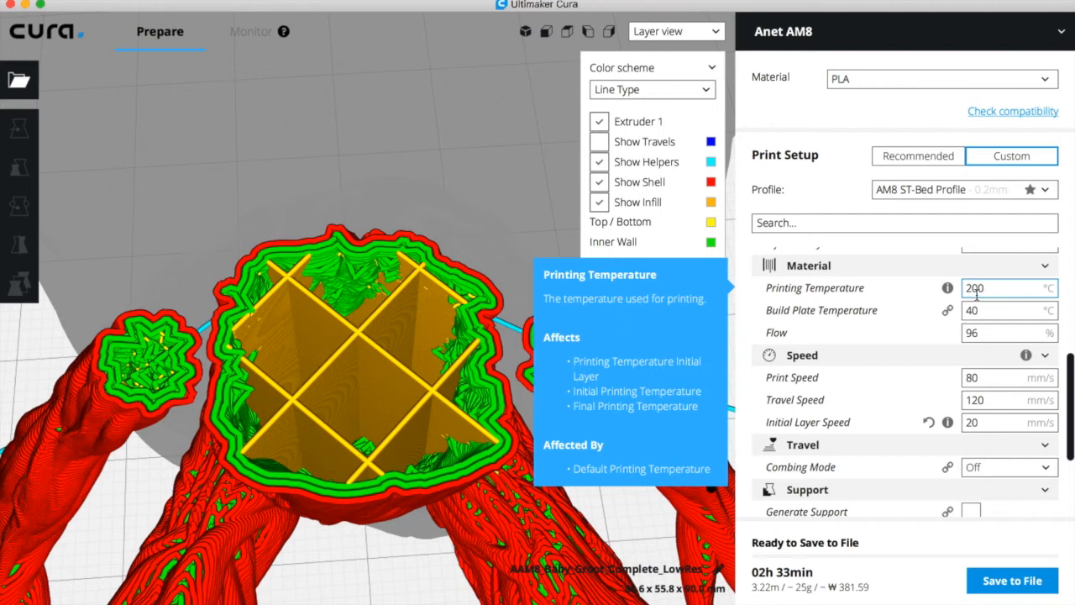
pyautogui.moveTo(974, 315)
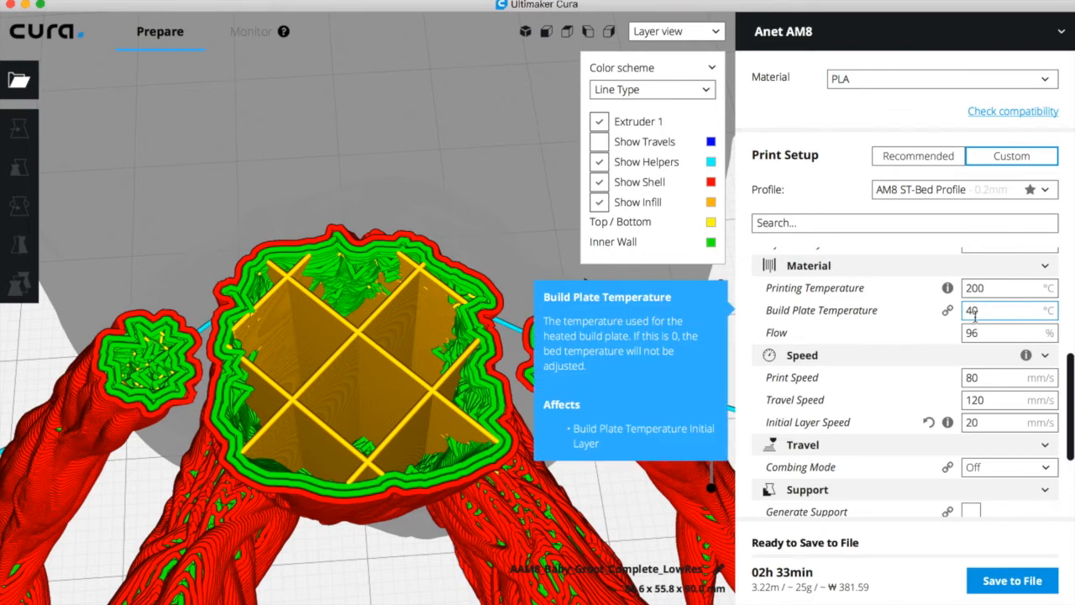
# Step: Review the Print Speed and Travel Speed settings and the Travel, Support and Adhesion options below them
pyautogui.scroll(-1, 972, 310)
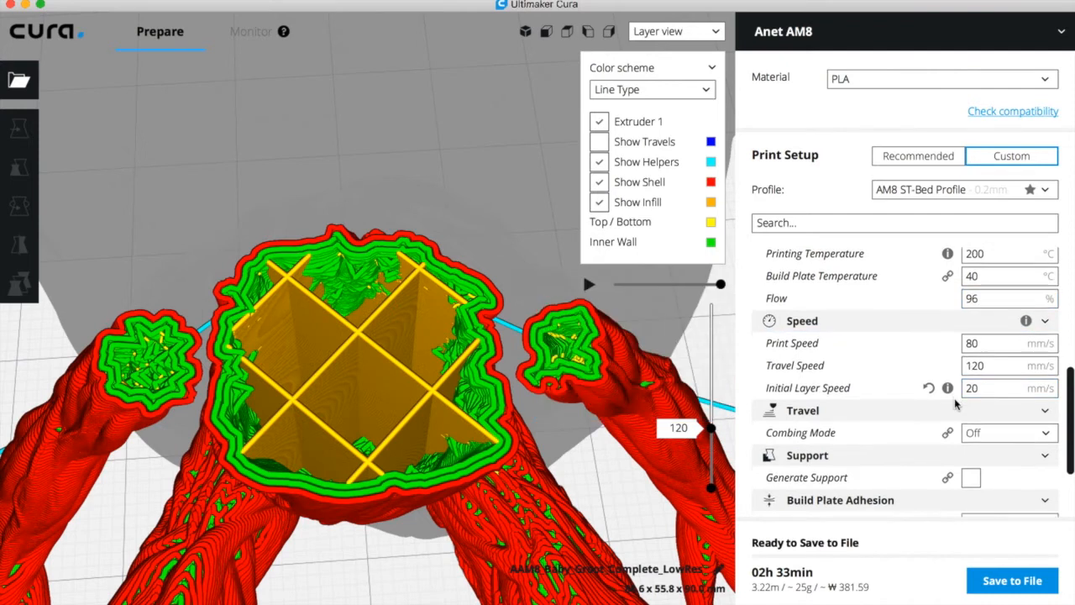
pyautogui.scroll(-1, 974, 327)
pyautogui.click(967, 345)
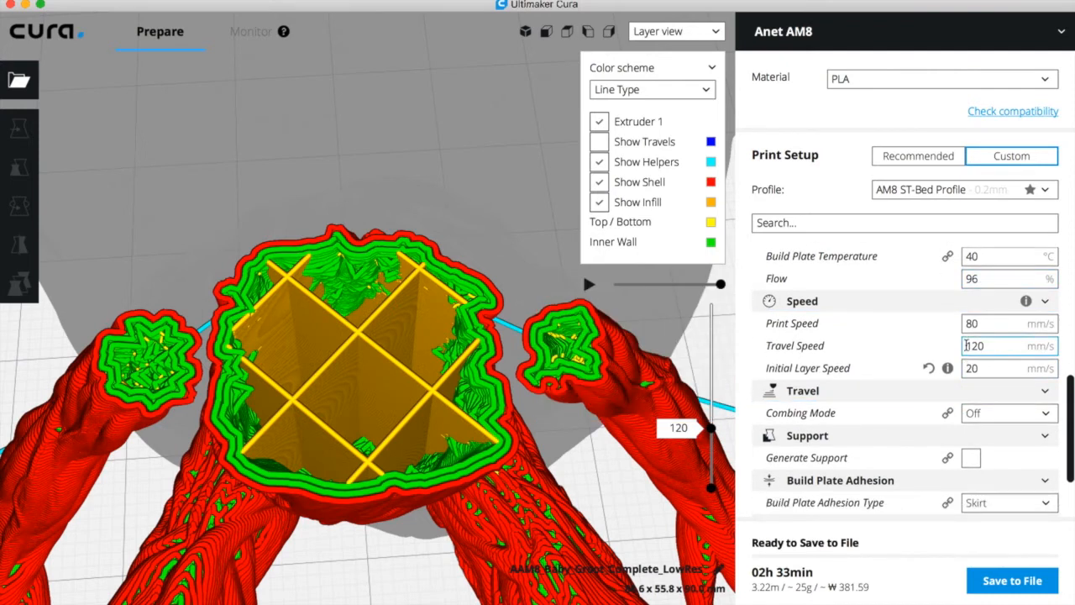
pyautogui.scroll(-2, 968, 345)
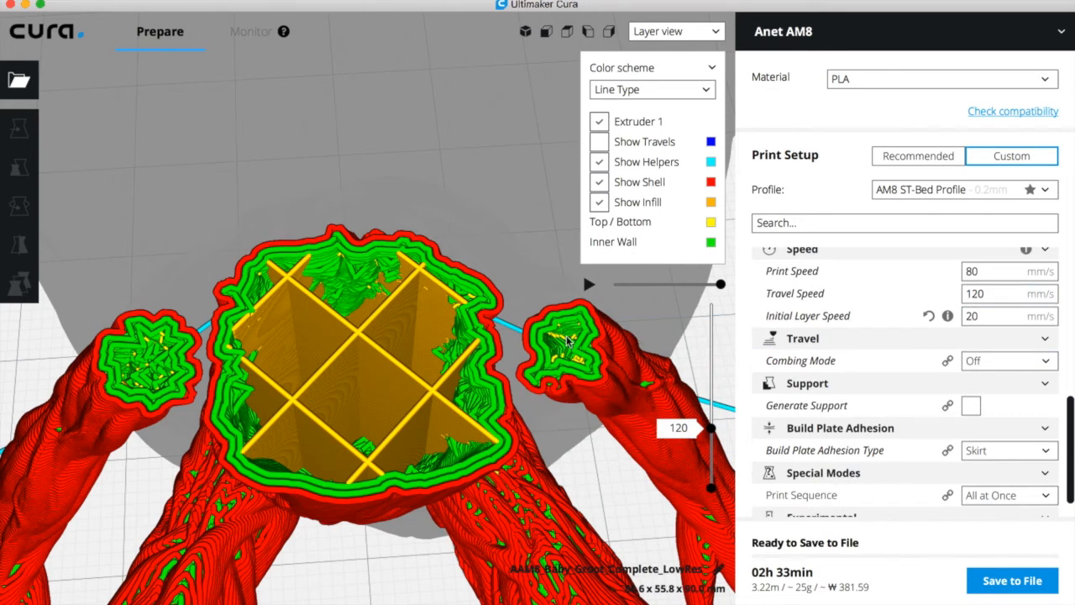
pyautogui.doubleClick(971, 272)
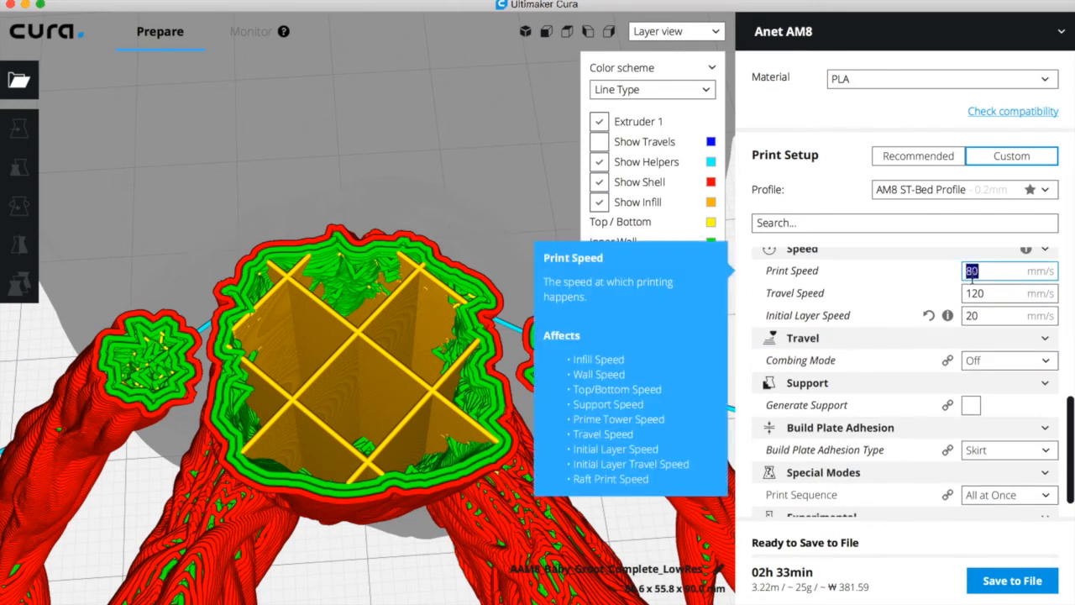
pyautogui.click(971, 294)
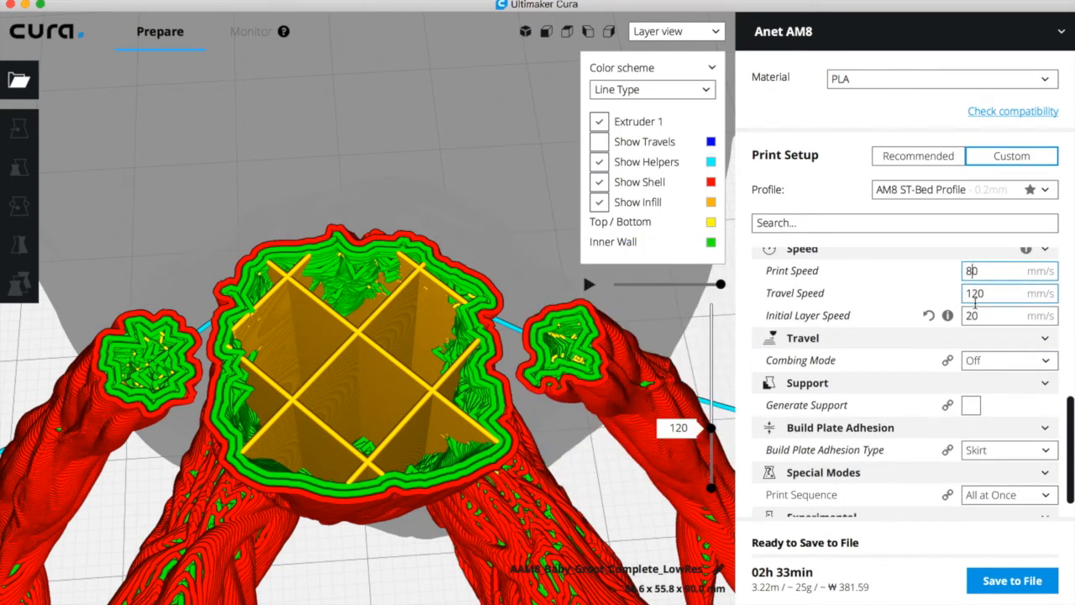
pyautogui.doubleClick(970, 271)
pyautogui.click(981, 277)
pyautogui.scroll(-1, 979, 325)
pyautogui.scroll(-1, 980, 324)
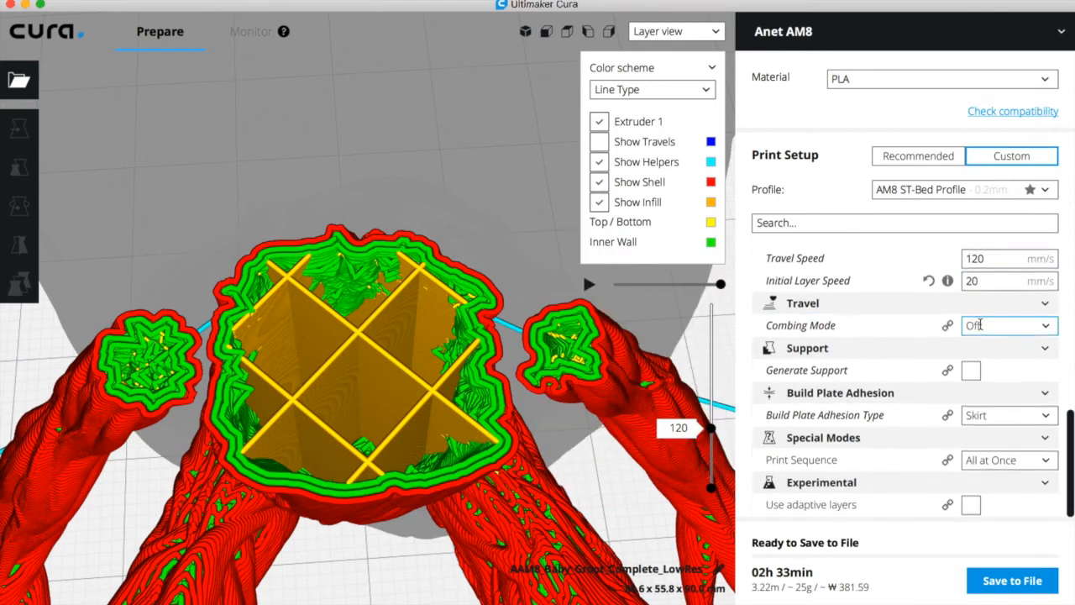
# Step: Check the Initial Layer Speed setting and lower the displayed layer to 1 to inspect the hand's first-layer outlines
pyautogui.scroll(3, 980, 324)
pyautogui.click(976, 347)
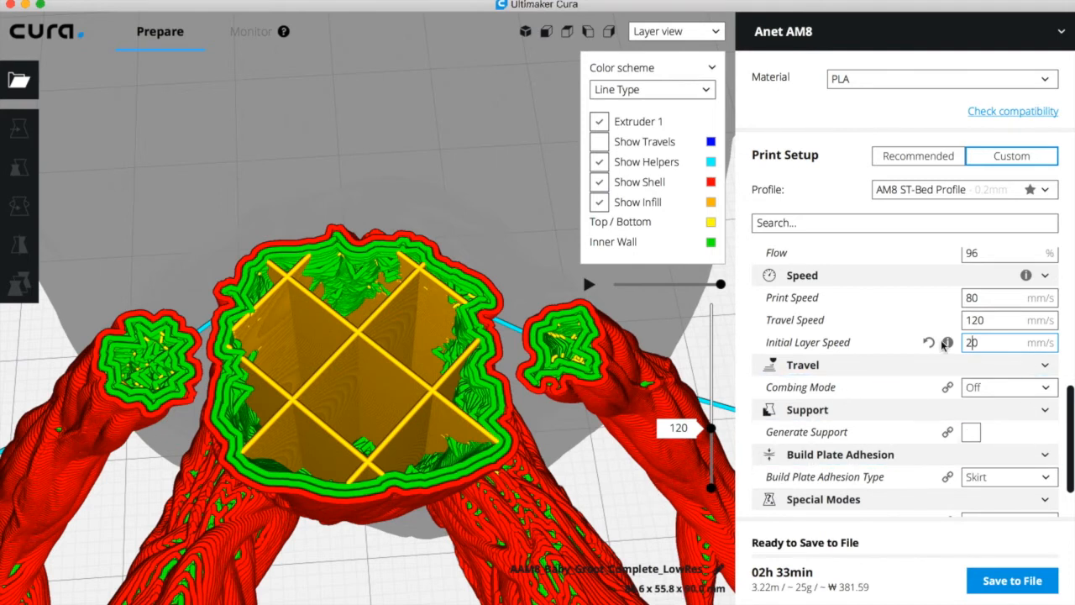
pyautogui.moveTo(970, 346)
pyautogui.moveTo(973, 307)
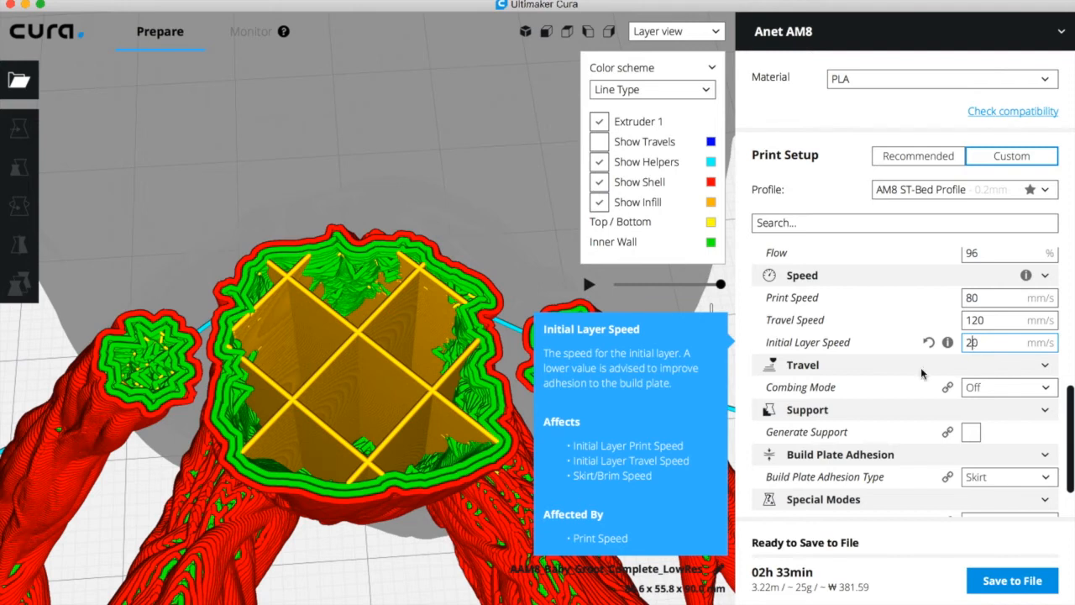
pyautogui.moveTo(711, 429); pyautogui.dragTo(711, 475)
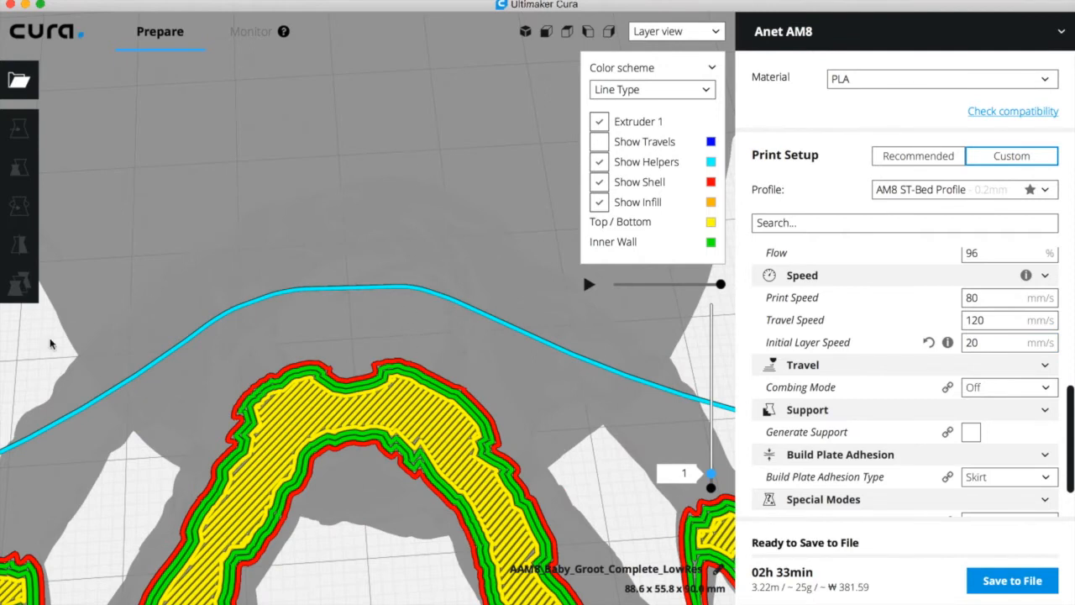
pyautogui.scroll(-10, 53, 283)
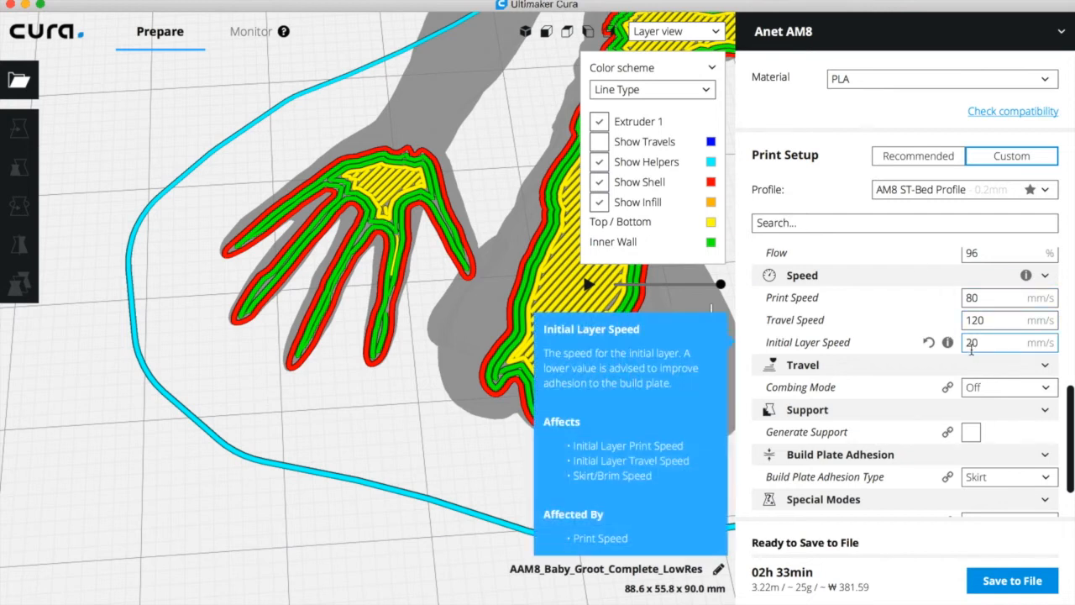
# Step: Read the Combing Mode description and look through its available options
pyautogui.scroll(-1, 976, 349)
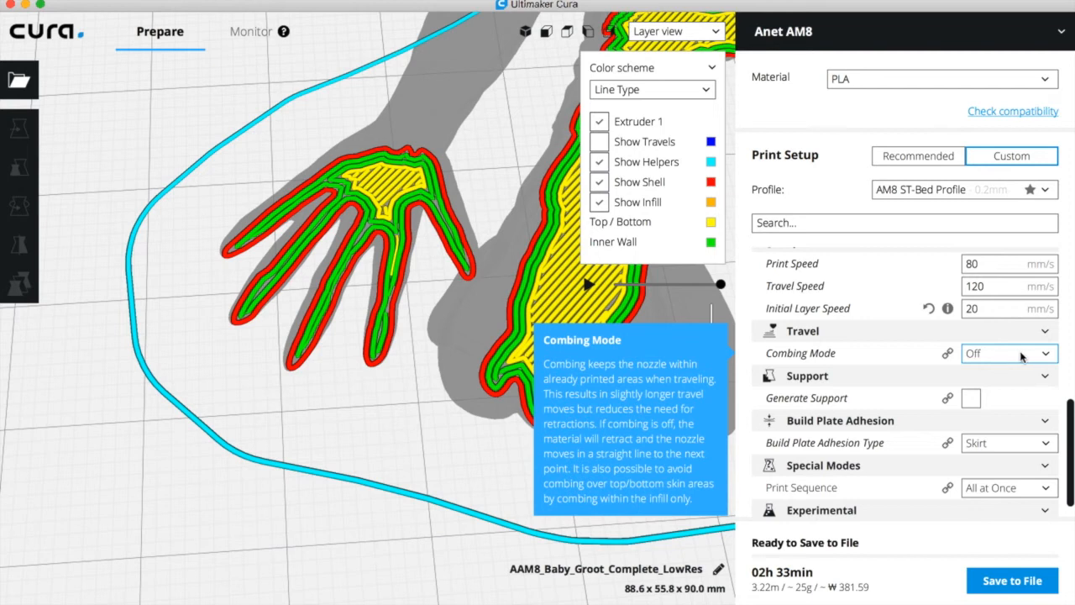
pyautogui.click(1045, 356)
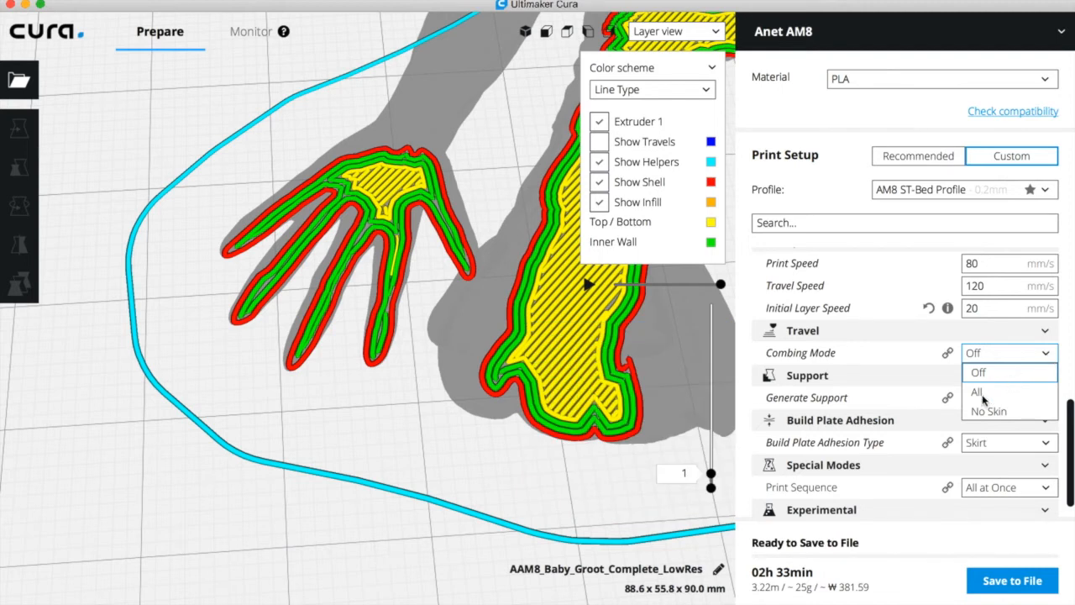
pyautogui.click(1048, 358)
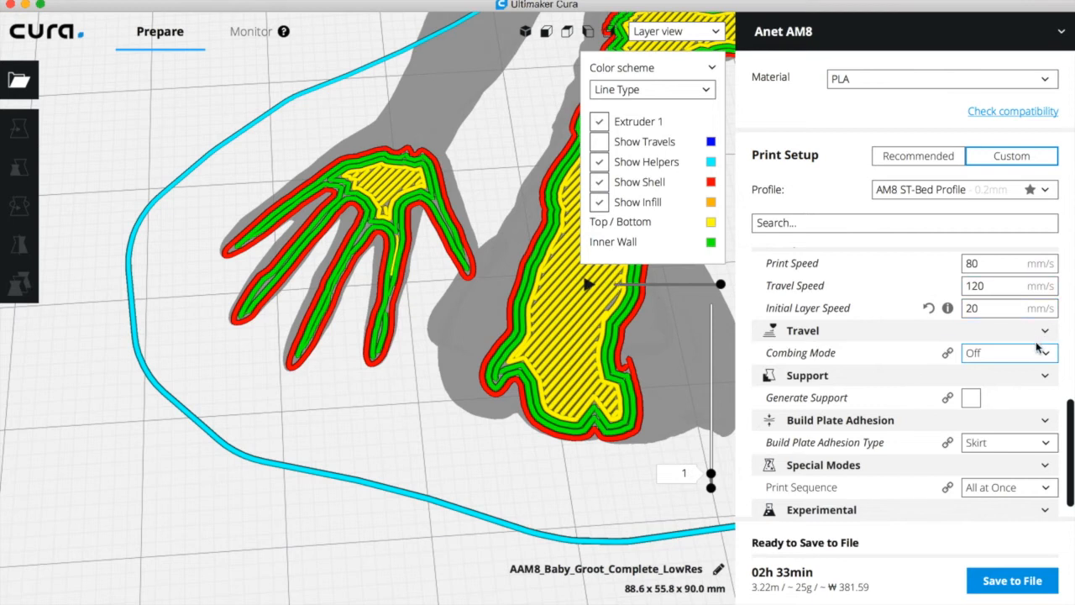
pyautogui.moveTo(1008, 359)
# Step: Select the figure, raise the displayed layer to the topmost one and enable Generate Support
pyautogui.click(601, 335)
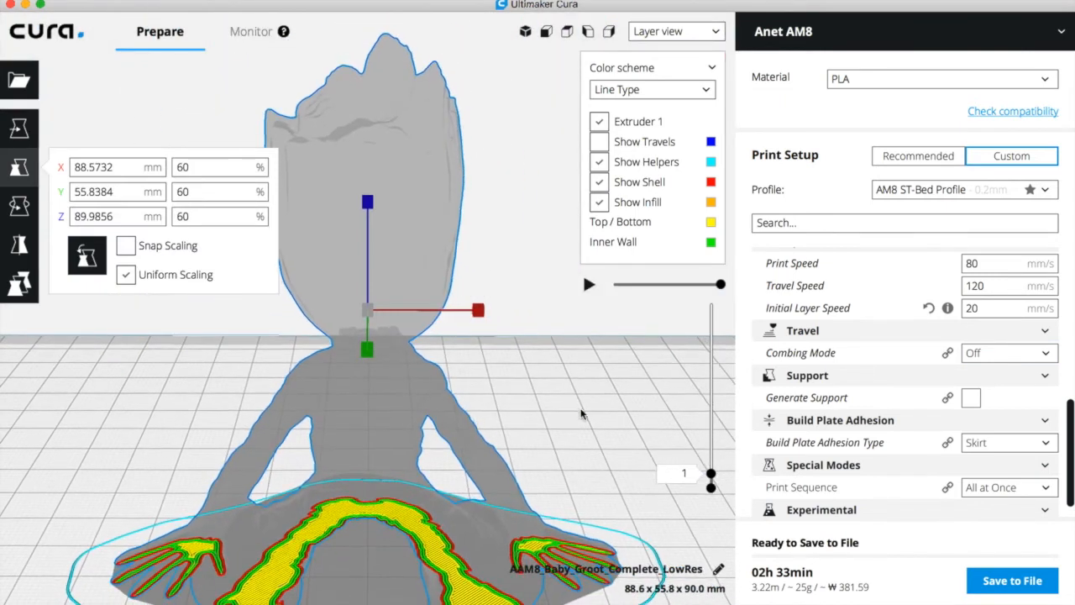
pyautogui.moveTo(580, 421); pyautogui.dragTo(573, 458, button='right')
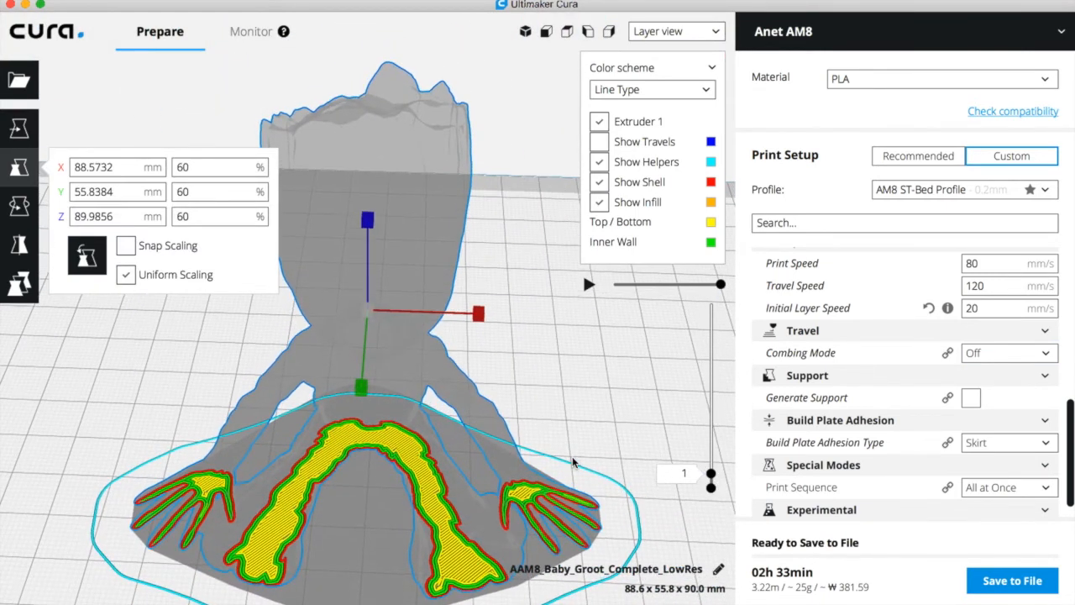
pyautogui.scroll(-5, 395, 481)
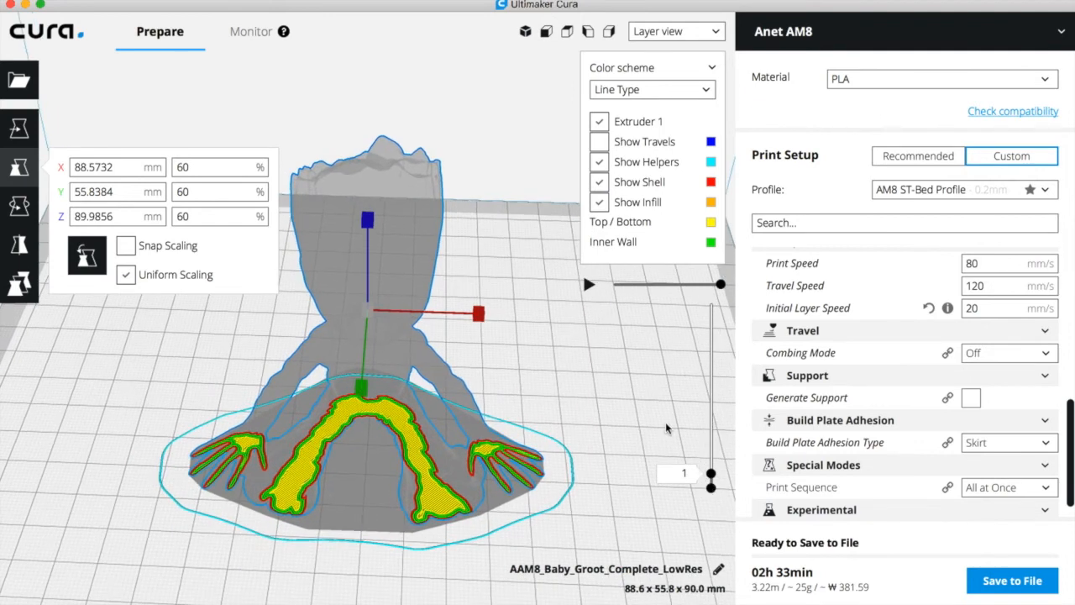
pyautogui.moveTo(710, 475); pyautogui.dragTo(711, 303)
pyautogui.click(970, 397)
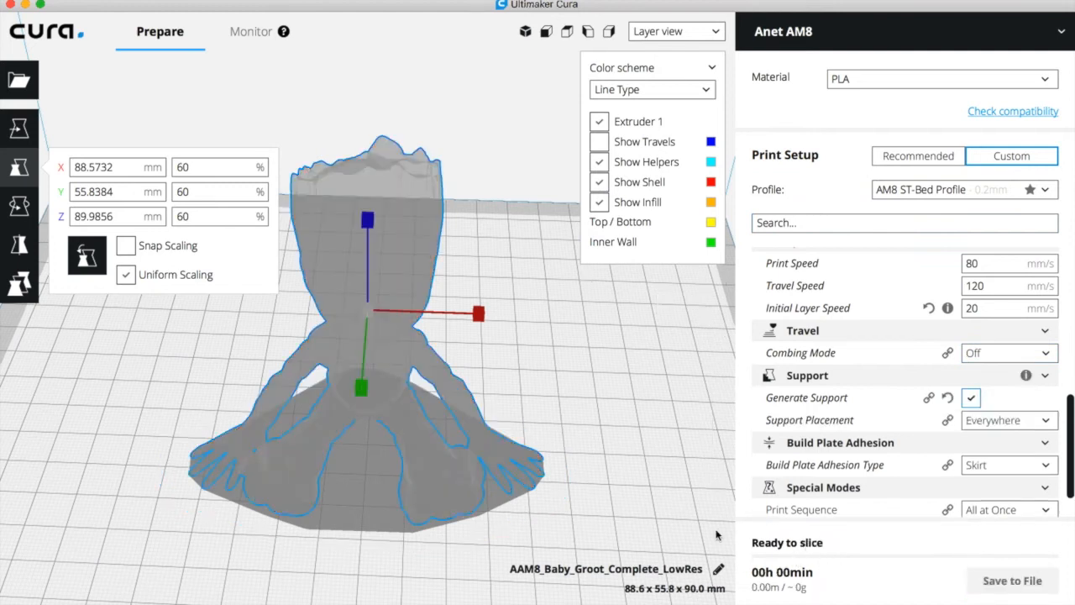
# Step: Inspect the generated supports under the head, arms and feet from several sides and turn off Generate Support
pyautogui.moveTo(616, 493); pyautogui.dragTo(688, 456, button='right')
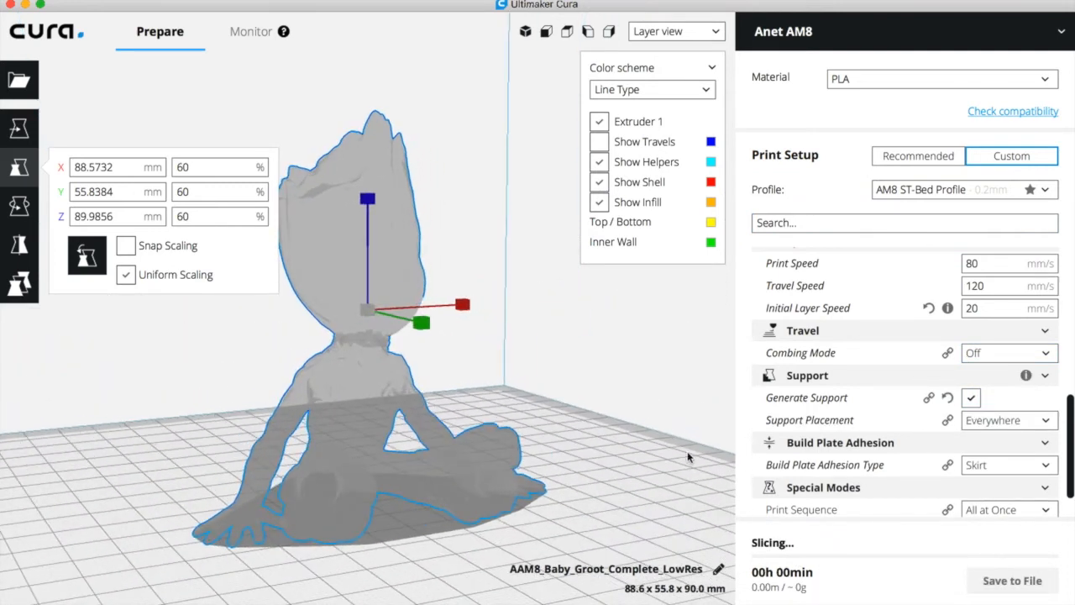
pyautogui.moveTo(549, 527); pyautogui.dragTo(420, 395, button='right')
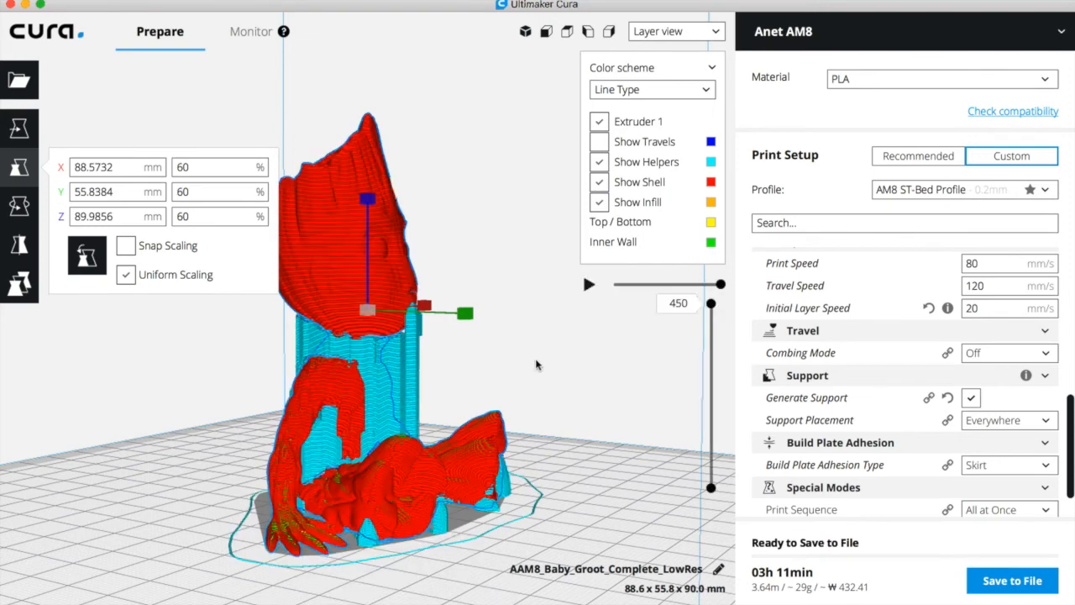
pyautogui.moveTo(535, 427); pyautogui.dragTo(603, 462, button='right')
pyautogui.moveTo(548, 499)
pyautogui.mouseDown(button='right')
pyautogui.moveTo(467, 514)
pyautogui.moveTo(538, 502)
pyautogui.mouseUp(button='right')
pyautogui.click(972, 398)
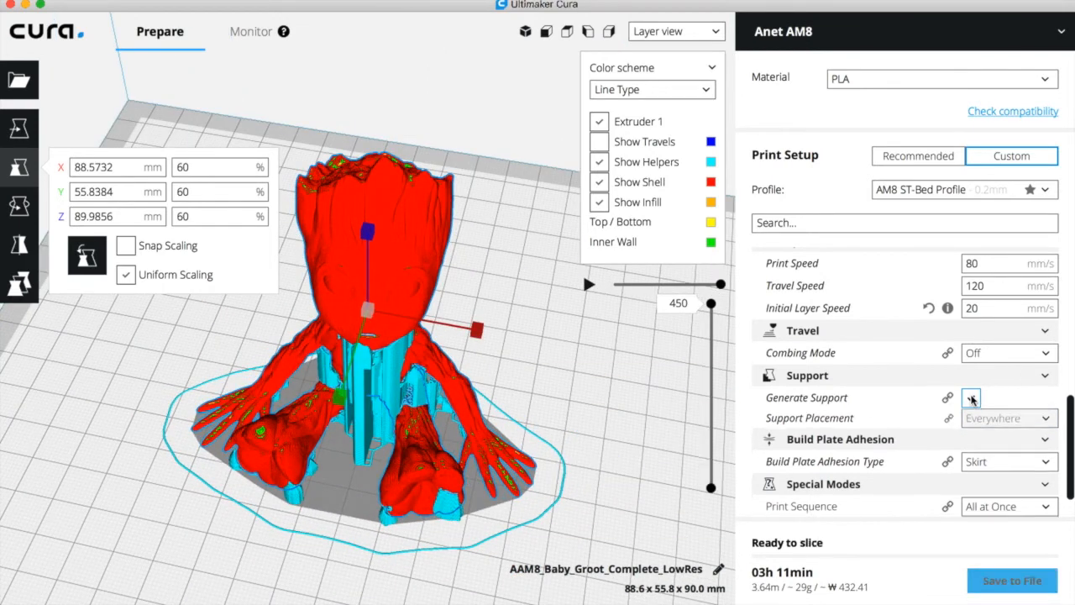
# Step: Deselect the figure and lower the displayed layer from the top of the unsupported slice to the first layer
pyautogui.click(676, 32)
pyautogui.click(618, 399)
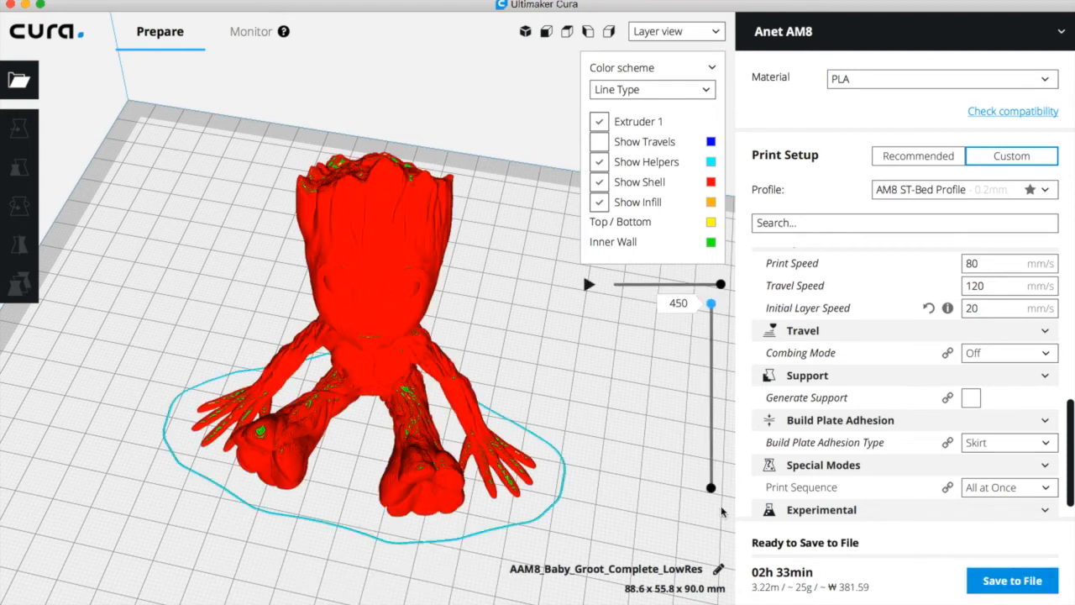
pyautogui.moveTo(711, 307); pyautogui.dragTo(710, 483)
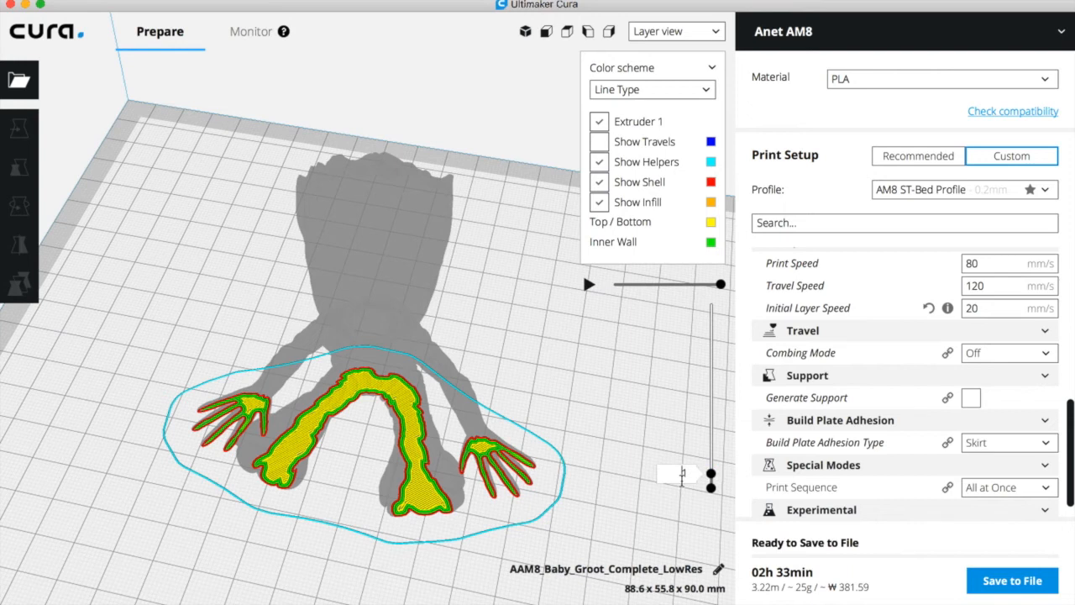
# Step: Advance the layer preview one layer at a time up to layer 123, examining how the legs, hands and arms build up without support
pyautogui.press('Up')
pyautogui.press('Up')
pyautogui.press('Up')
pyautogui.press('Up')
pyautogui.press('Up')
pyautogui.press('Up')
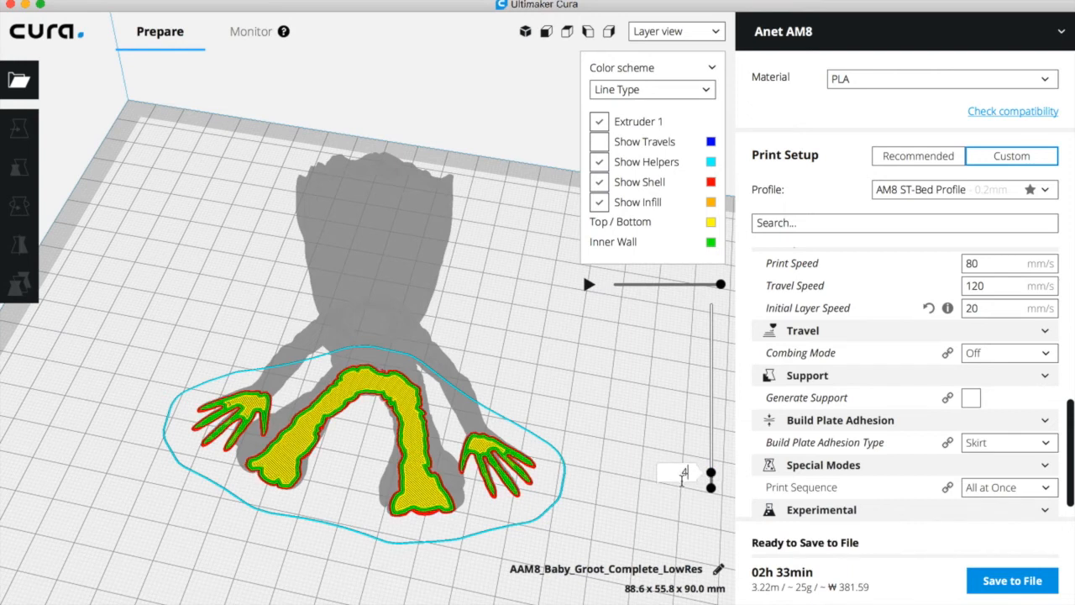
pyautogui.press('Up')
pyautogui.press('Up')
pyautogui.press('Up')
pyautogui.press('Up')
pyautogui.press('Up')
pyautogui.press('Up')
pyautogui.press('Up')
pyautogui.press('Up')
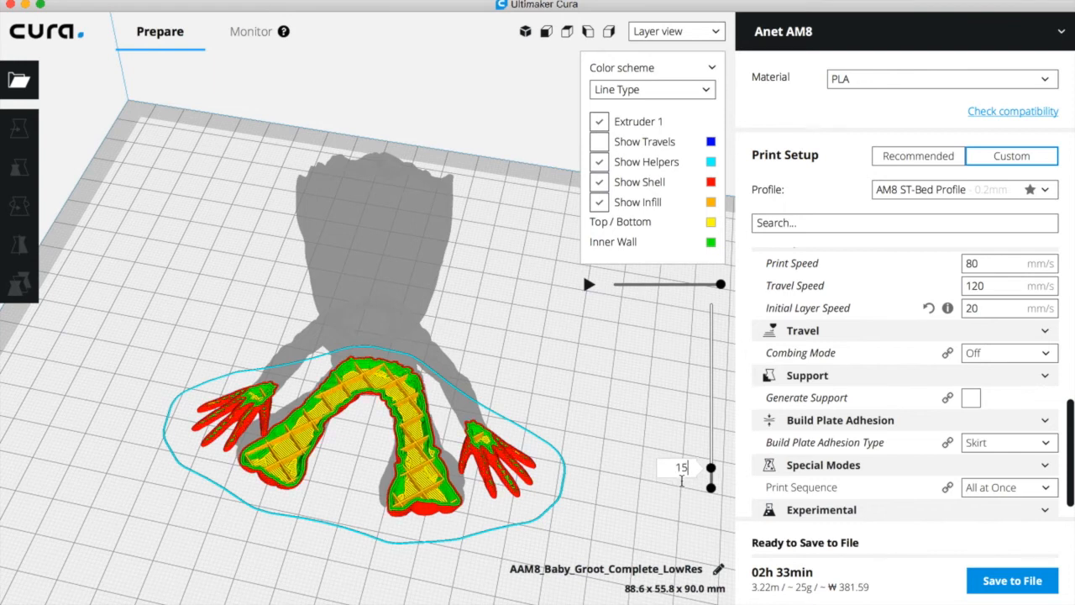
pyautogui.press('Up')
pyautogui.press('Up')
pyautogui.press('Up')
pyautogui.press('Up')
pyautogui.press('Up')
pyautogui.press('Up')
pyautogui.press('Up')
pyautogui.press('Up')
pyautogui.press('Up')
pyautogui.press('Up')
pyautogui.press('Up')
pyautogui.press('Up')
pyautogui.press('Up')
pyautogui.press('Up')
pyautogui.press('Up')
pyautogui.press('Up')
pyautogui.press('Up')
pyautogui.press('Up')
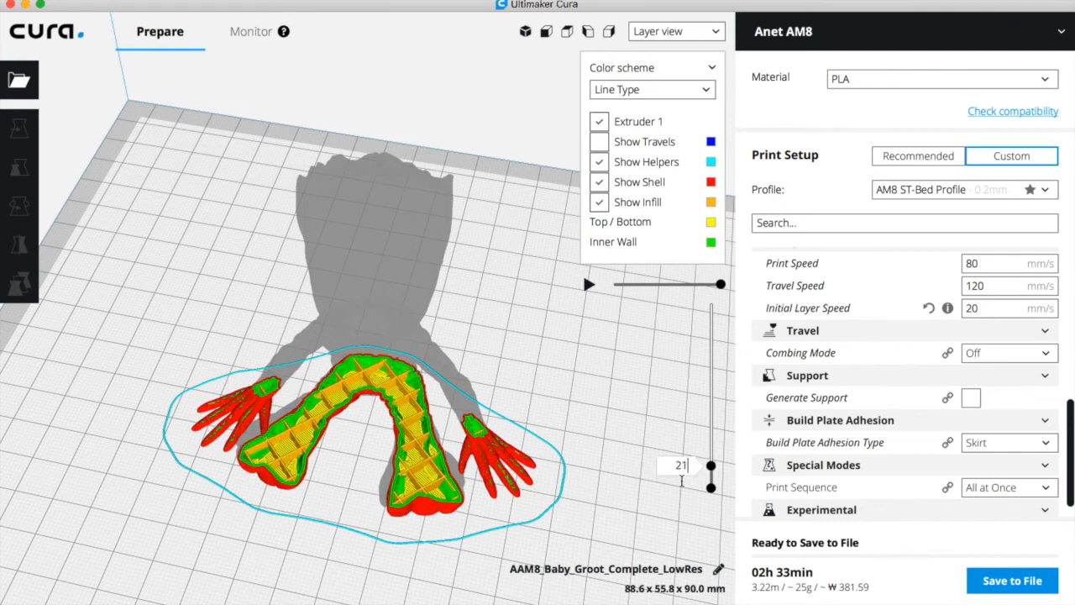
pyautogui.press('Up')
pyautogui.press('Up')
pyautogui.press('Up')
pyautogui.press('Up')
pyautogui.press('Up')
pyautogui.press('Up')
pyautogui.press('Up')
pyautogui.press('Up')
pyautogui.press('Up')
pyautogui.press('Up')
pyautogui.press('Up')
pyautogui.press('Up')
pyautogui.press('Up')
pyautogui.press('Up')
pyautogui.press('Up')
pyautogui.press('Up')
pyautogui.press('Up')
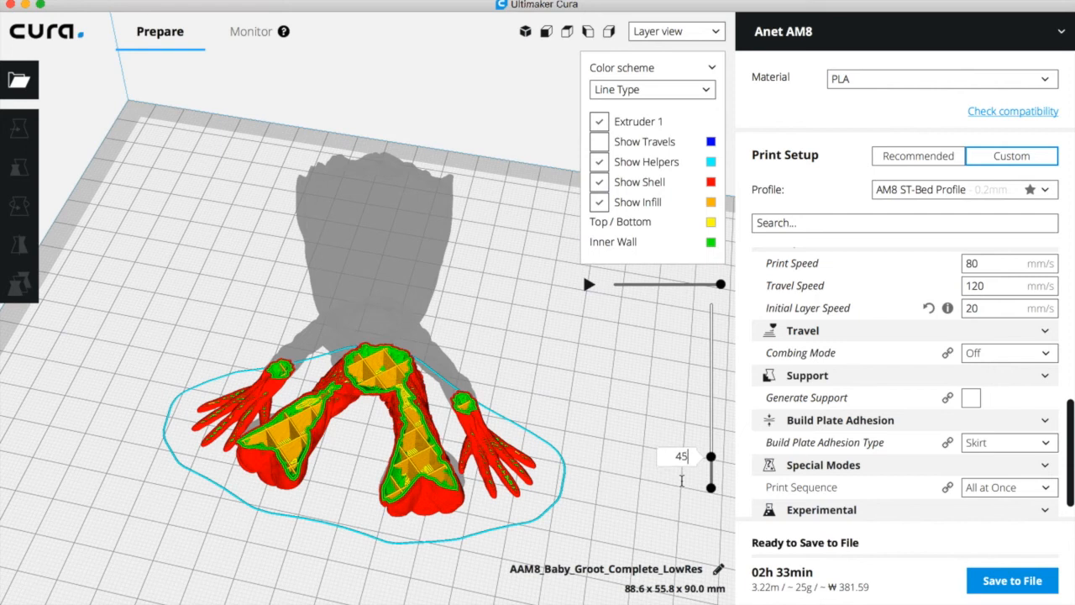
pyautogui.press('Up')
pyautogui.press('Up')
pyautogui.press('Up')
pyautogui.press('Up')
pyautogui.press('Up')
pyautogui.press('Up')
pyautogui.press('Up')
pyautogui.press('Up')
pyautogui.press('Up')
pyautogui.press('Up')
pyautogui.press('Up')
pyautogui.press('Up')
pyautogui.press('Up')
pyautogui.press('Up')
pyautogui.press('Up')
pyautogui.press('Up')
pyautogui.press('Up')
pyautogui.press('Up')
pyautogui.press('Up')
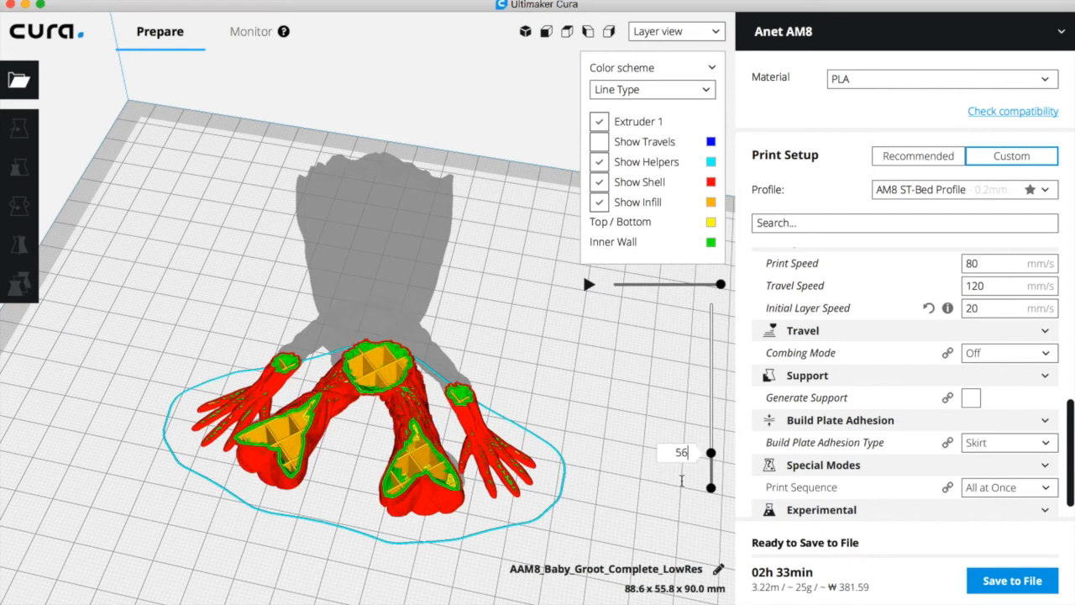
pyautogui.press('Up')
pyautogui.press('Up')
pyautogui.press('Up')
pyautogui.press('Up')
pyautogui.press('Up')
pyautogui.press('Up')
pyautogui.press('Up')
pyautogui.press('Up')
pyautogui.press('Up')
pyautogui.press('Up')
pyautogui.press('Up')
pyautogui.press('Up')
pyautogui.press('Up')
pyautogui.press('Up')
pyautogui.press('Up')
pyautogui.press('Up')
pyautogui.press('Up')
pyautogui.press('Up')
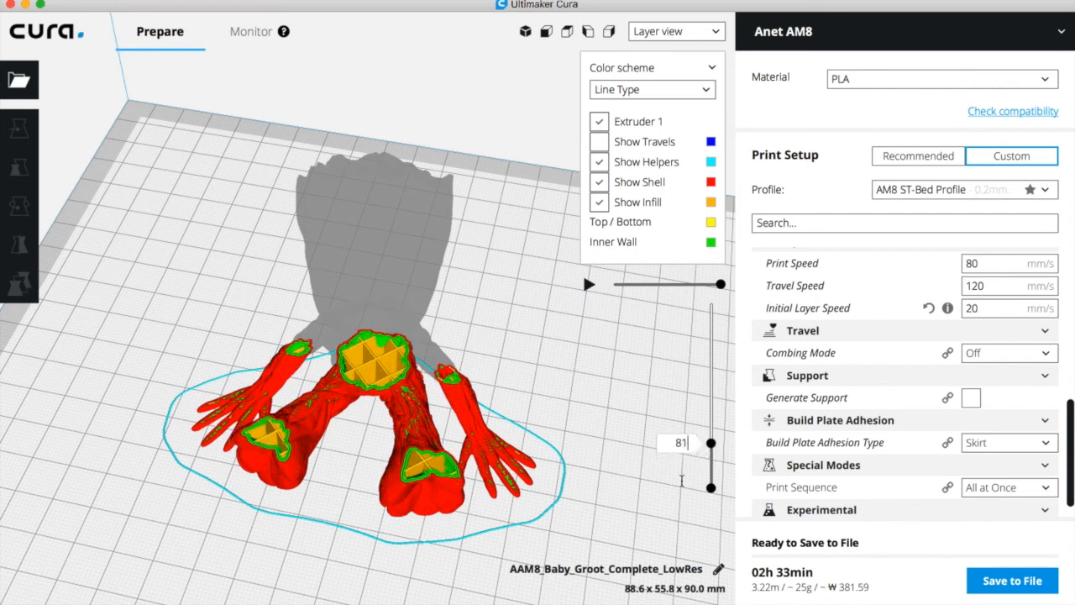
pyautogui.press('Up')
pyautogui.press('Up')
pyautogui.press('Up')
pyautogui.press('Up')
pyautogui.press('Up')
pyautogui.press('Up')
pyautogui.press('Up')
pyautogui.press('Up')
pyautogui.press('Up')
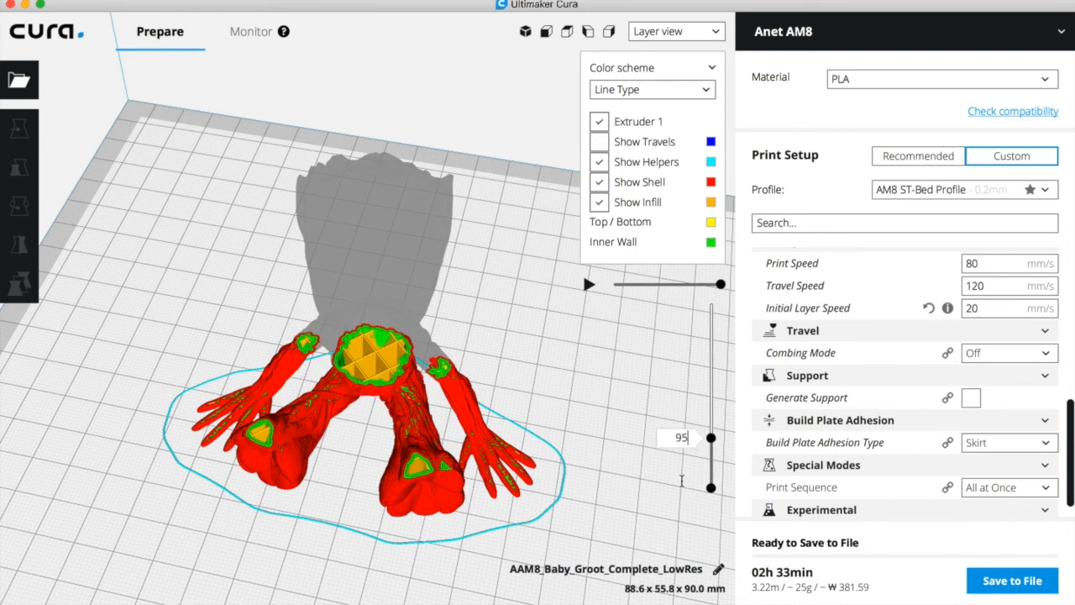
pyautogui.press('Up')
pyautogui.press('Up')
pyautogui.press('Up')
pyautogui.press('Up')
pyautogui.press('Up')
pyautogui.press('Up')
pyautogui.press('Up')
pyautogui.press('Up')
pyautogui.press('Up')
pyautogui.press('Up')
pyautogui.press('Up')
pyautogui.press('Up')
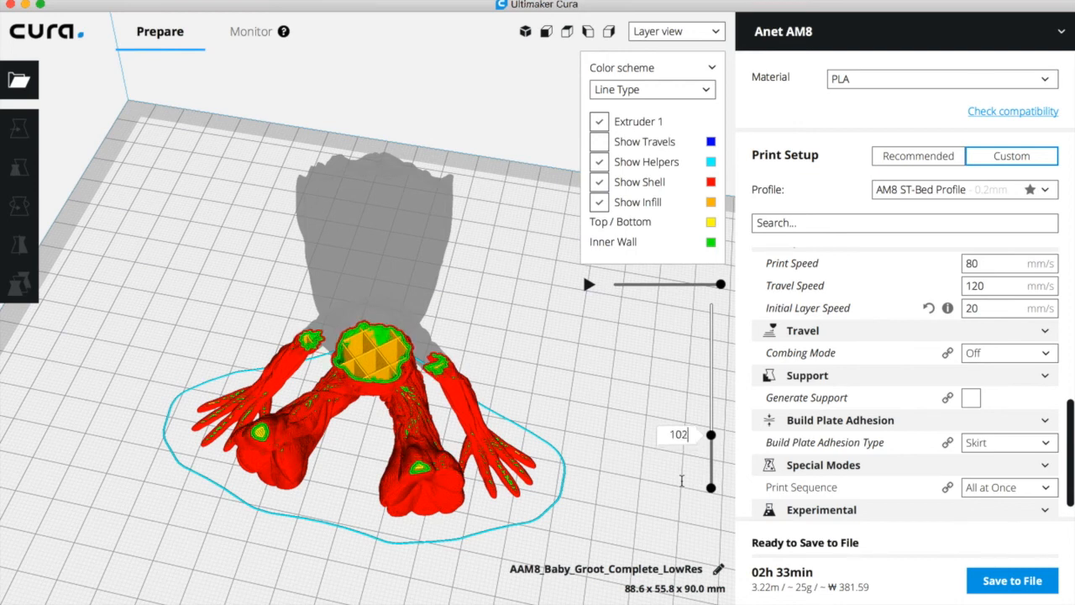
pyautogui.press('Up')
pyautogui.press('Up')
pyautogui.press('Up')
pyautogui.press('Up')
pyautogui.press('Up')
pyautogui.press('Up')
pyautogui.press('Up')
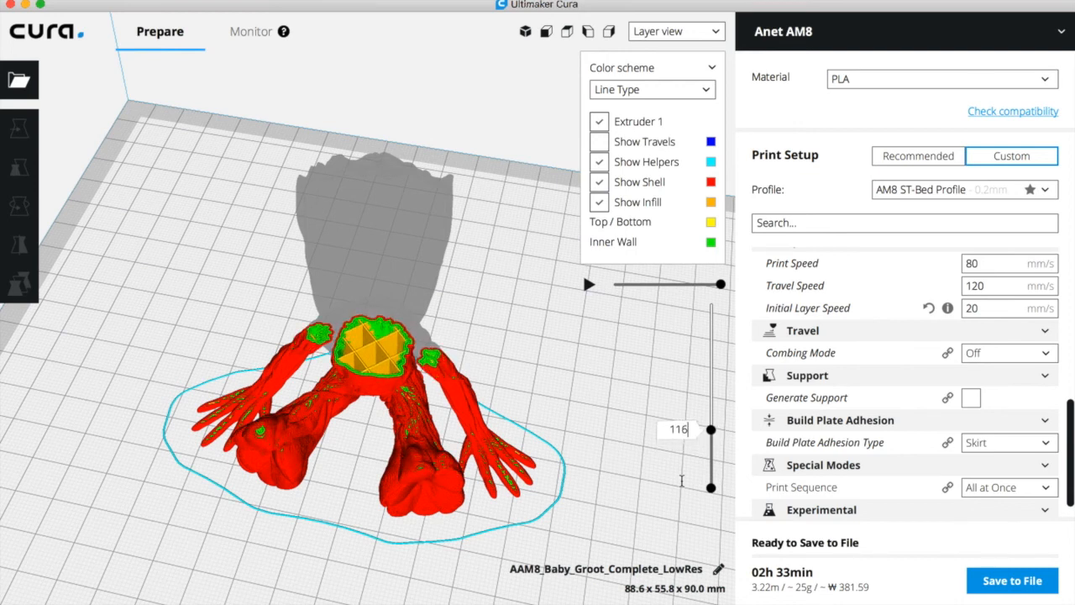
pyautogui.press('Up')
pyautogui.press('Up')
pyautogui.press('Up')
pyautogui.press('Up')
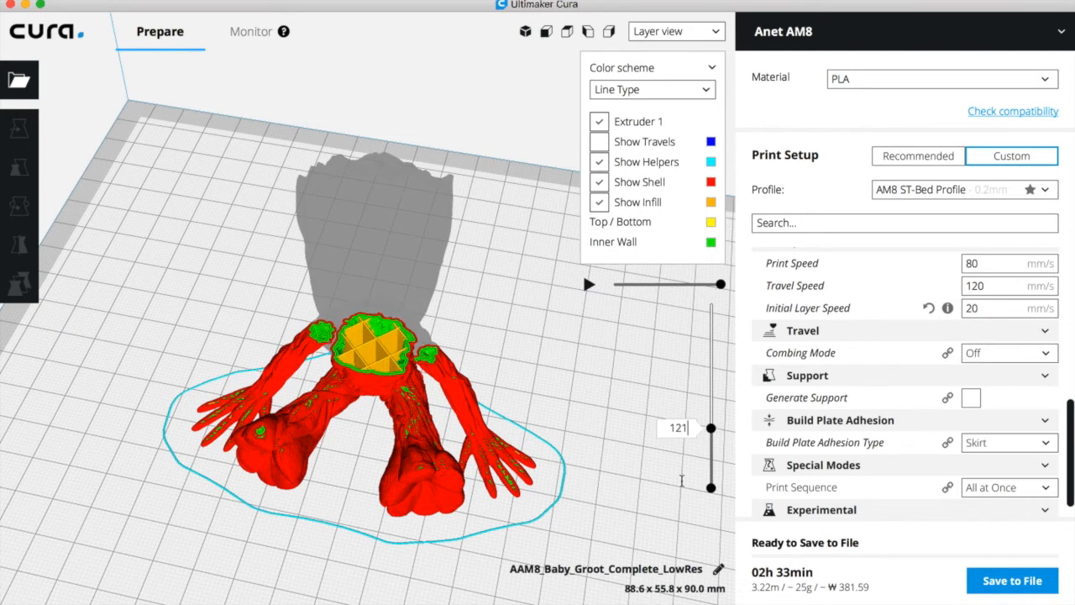
pyautogui.press('Up')
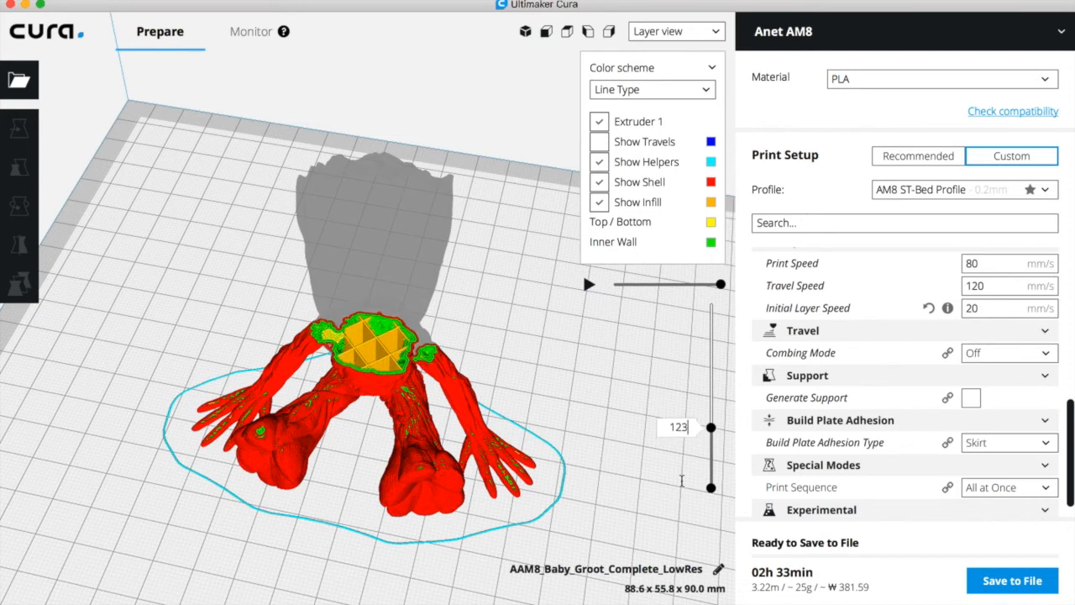
# Step: Go back a few layers to recheck where the arms meet the torso, and advance the preview to layer 141
pyautogui.press('Down')
pyautogui.press('Down')
pyautogui.press('Down')
pyautogui.press('Up')
pyautogui.press('Up')
pyautogui.press('Up')
pyautogui.press('Up')
pyautogui.press('Up')
pyautogui.press('Up')
pyautogui.press('Up')
pyautogui.press('Up')
pyautogui.press('Up')
pyautogui.press('Up')
pyautogui.press('Up')
pyautogui.press('Up')
pyautogui.press('Up')
pyautogui.press('Up')
pyautogui.press('Up')
pyautogui.press('Up')
pyautogui.press('Up')
pyautogui.press('Up')
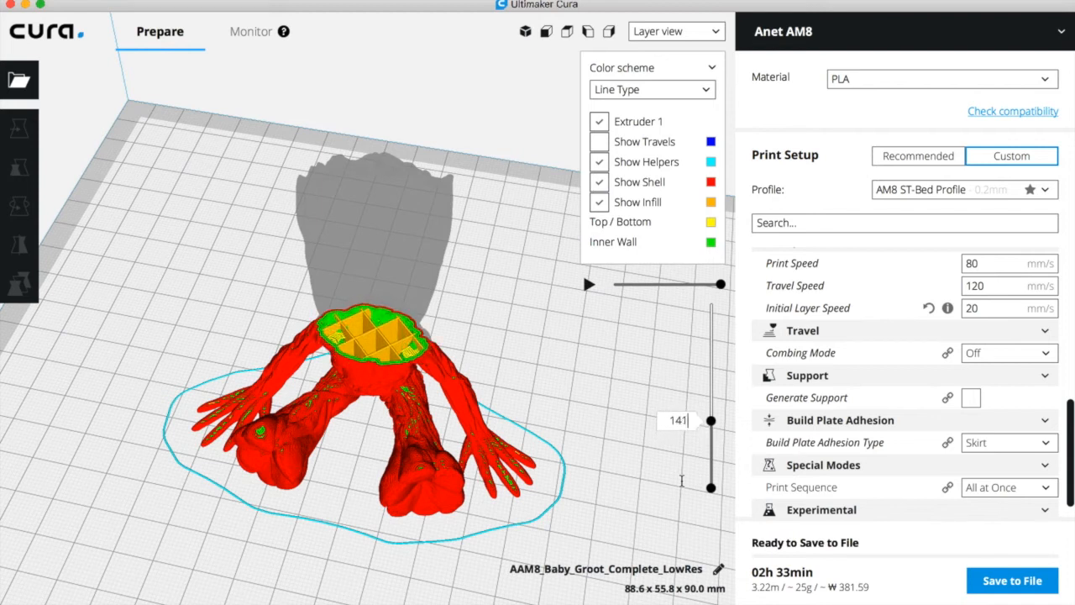
# Step: Advance the layer preview from layer 141 to layer 189, examining how the torso closes over the shoulders into the neck
pyautogui.press('Up')
pyautogui.press('Up')
pyautogui.press('Up')
pyautogui.press('Up')
pyautogui.press('Up')
pyautogui.press('Up')
pyautogui.press('Up')
pyautogui.press('Up')
pyautogui.press('Up')
pyautogui.press('Up')
pyautogui.press('Up')
pyautogui.press('Up')
pyautogui.press('Up')
pyautogui.press('Up')
pyautogui.press('Up')
pyautogui.press('Up')
pyautogui.press('Up')
pyautogui.press('Up')
pyautogui.press('Up')
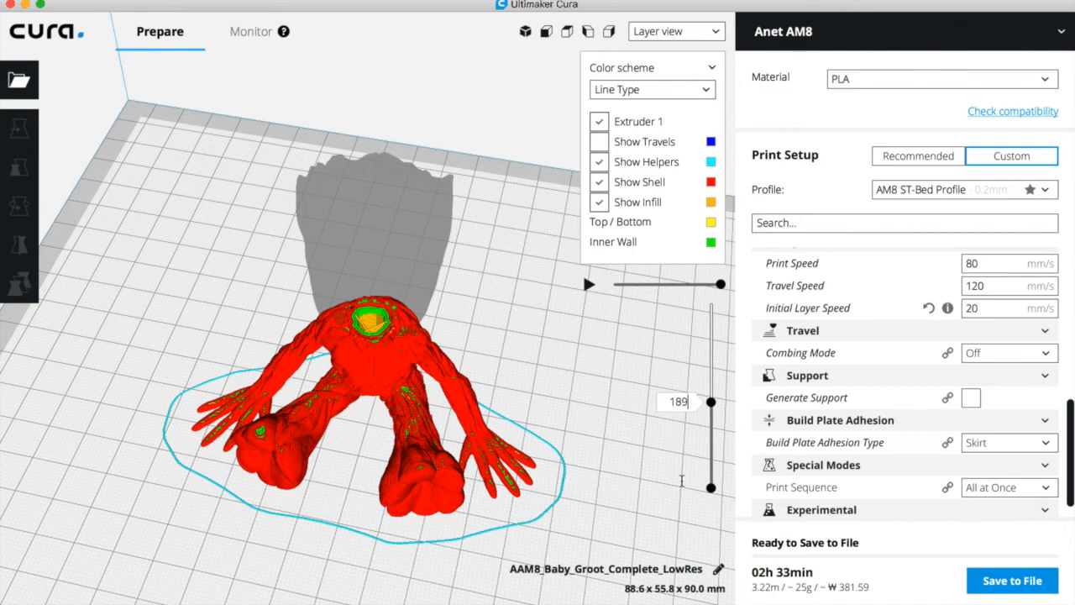
# Step: Examine the neck up close while advancing the preview layer by layer past layer 223, checking how the base of the head widens
pyautogui.scroll(5, 439, 313)
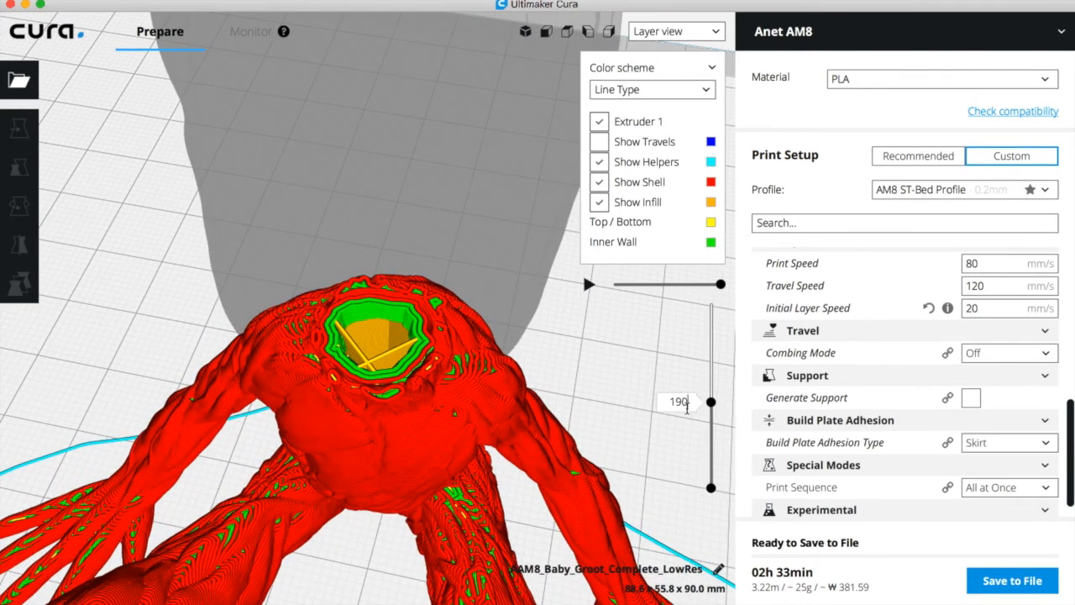
pyautogui.press('Up')
pyautogui.press('Up')
pyautogui.press('Up')
pyautogui.press('Up')
pyautogui.press('Up')
pyautogui.press('Up')
pyautogui.press('Up')
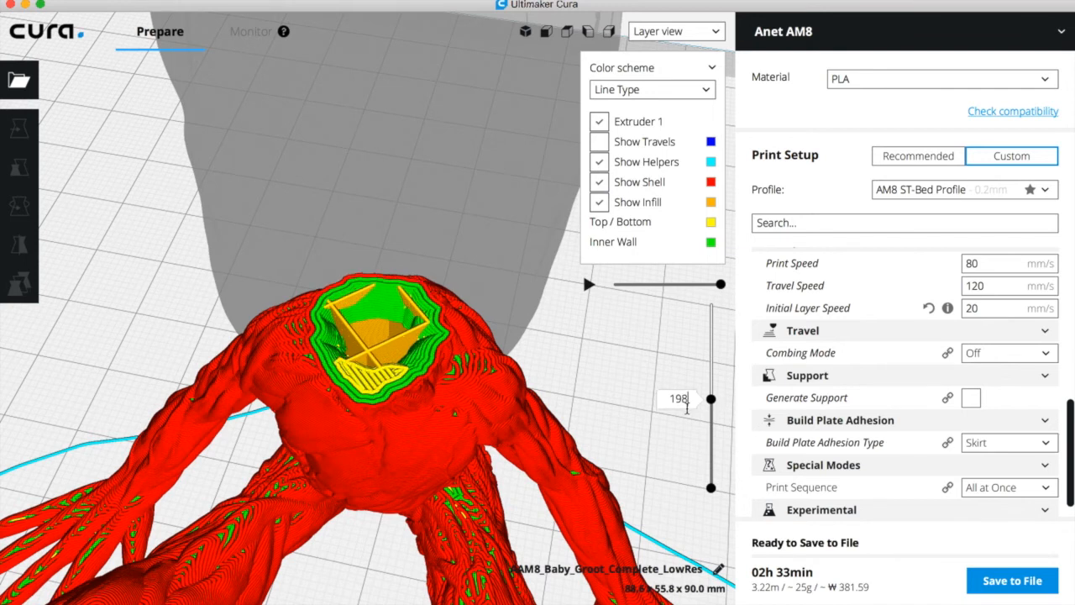
pyautogui.press('Up')
pyautogui.press('Up')
pyautogui.press('Up')
pyautogui.press('Up')
pyautogui.press('Up')
pyautogui.press('Up')
pyautogui.press('Up')
pyautogui.press('Up')
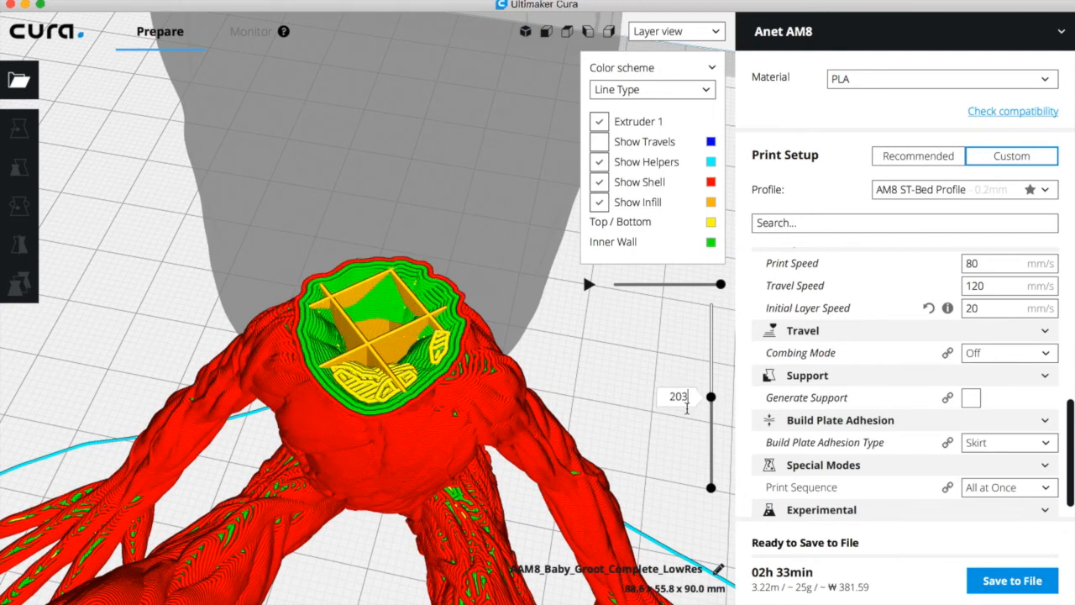
pyautogui.press('Up')
pyautogui.press('Up')
pyautogui.press('Up')
pyautogui.press('Up')
pyautogui.press('Up')
pyautogui.press('Up')
pyautogui.press('Up')
pyautogui.press('Up')
pyautogui.press('Up')
pyautogui.press('Up')
pyautogui.press('Up')
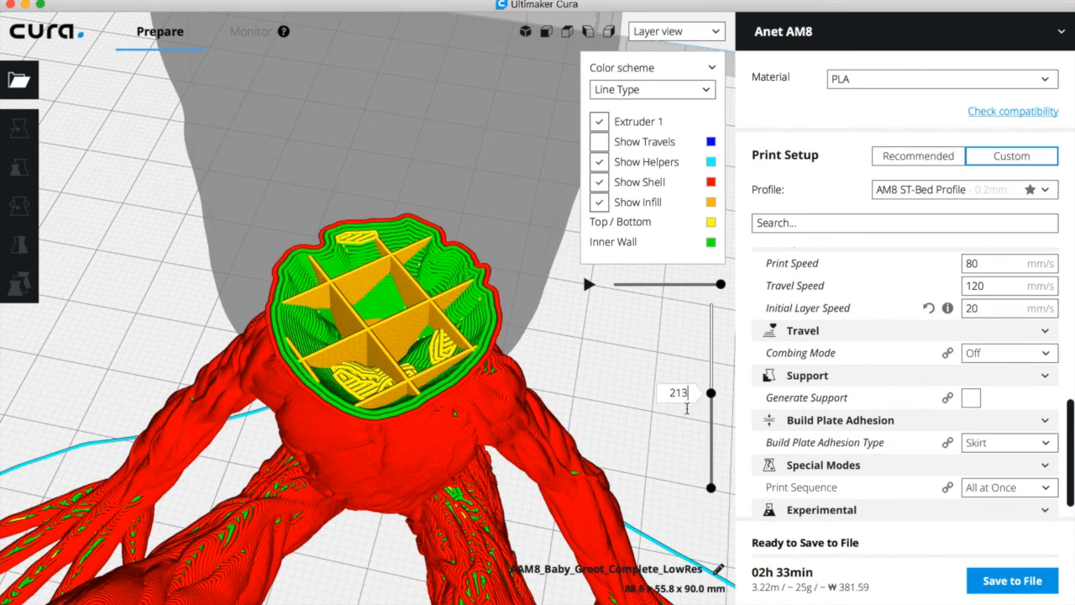
pyautogui.press('Up')
pyautogui.press('Up')
pyautogui.press('Up')
pyautogui.press('Up')
pyautogui.press('Up')
pyautogui.press('Up')
pyautogui.press('Up')
pyautogui.press('Up')
pyautogui.press('Up')
pyautogui.press('Up')
pyautogui.press('Up')
pyautogui.press('Up')
pyautogui.press('Up')
pyautogui.press('Up')
pyautogui.press('Up')
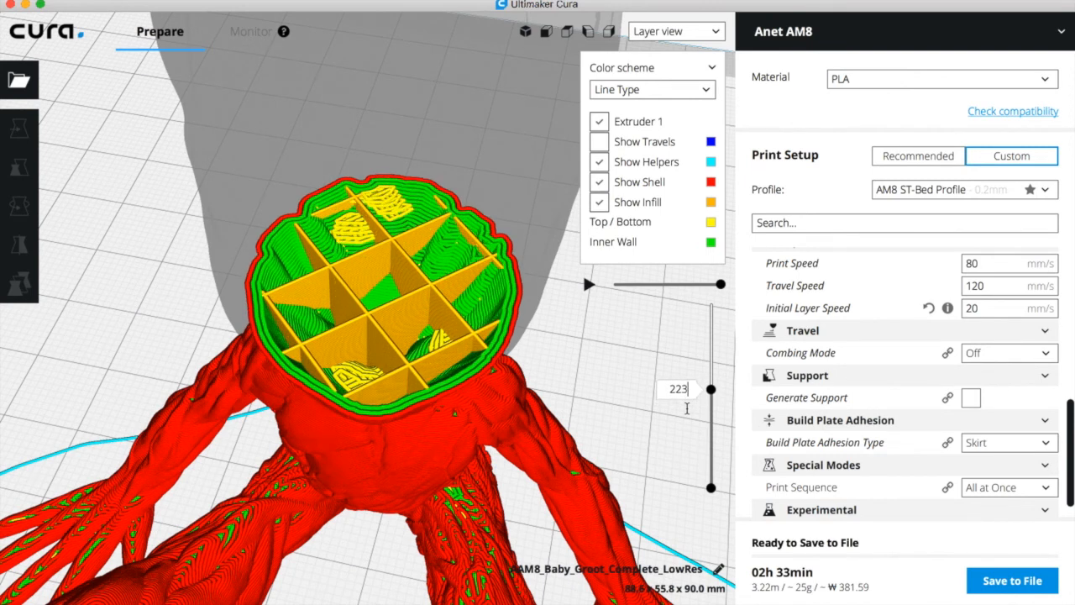
pyautogui.press('Up')
pyautogui.press('Up')
pyautogui.press('Up')
pyautogui.press('Up')
pyautogui.press('Up')
# Step: View the head's underside from the side and lower the preview to layer 195, examining the slope of the overhang above the neck
pyautogui.press('Down')
pyautogui.press('Down')
pyautogui.press('Down')
pyautogui.press('Down')
pyautogui.press('Down')
pyautogui.press('Down')
pyautogui.press('Down')
pyautogui.press('Down')
pyautogui.moveTo(621, 378); pyautogui.dragTo(694, 386, button='right')
pyautogui.press('Down')
pyautogui.press('Down')
pyautogui.press('Down')
pyautogui.press('Down')
pyautogui.press('Down')
pyautogui.press('Down')
pyautogui.press('Down')
pyautogui.press('Down')
pyautogui.press('Down')
pyautogui.press('Down')
pyautogui.press('Down')
pyautogui.press('Down')
pyautogui.press('Down')
pyautogui.press('Down')
pyautogui.press('Down')
pyautogui.press('Down')
pyautogui.press('Down')
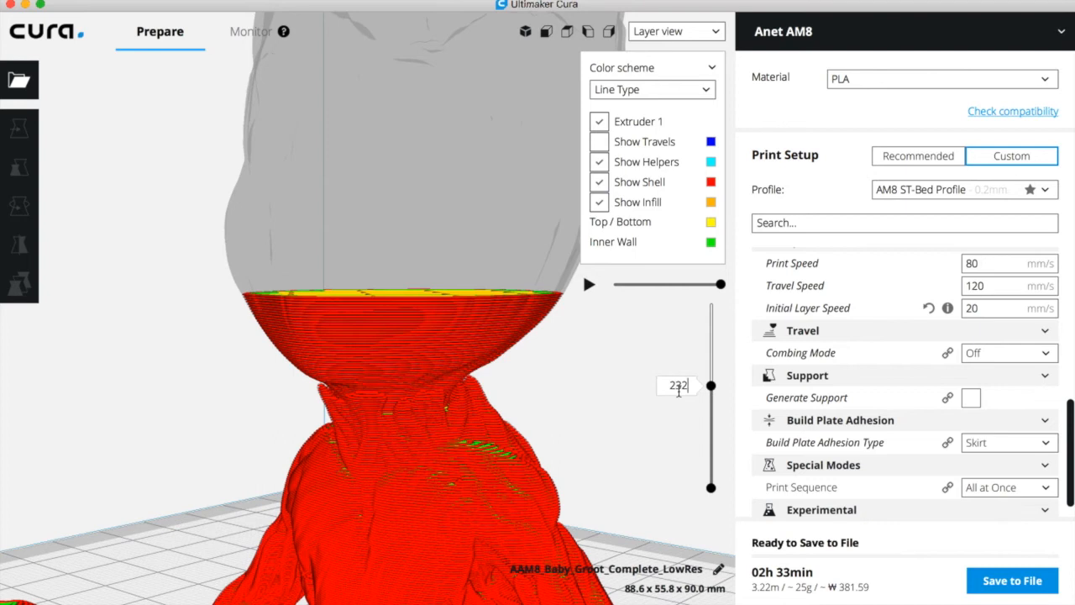
pyautogui.press('Down')
pyautogui.press('Down')
pyautogui.press('Down')
pyautogui.press('Down')
pyautogui.press('Down')
pyautogui.press('Down')
pyautogui.press('Down')
pyautogui.press('Down')
pyautogui.press('Down')
pyautogui.press('Down')
pyautogui.press('Down')
pyautogui.press('Down')
pyautogui.press('Down')
pyautogui.press('Down')
pyautogui.press('Down')
pyautogui.press('Down')
pyautogui.press('Down')
pyautogui.press('Down')
pyautogui.press('Down')
pyautogui.press('Down')
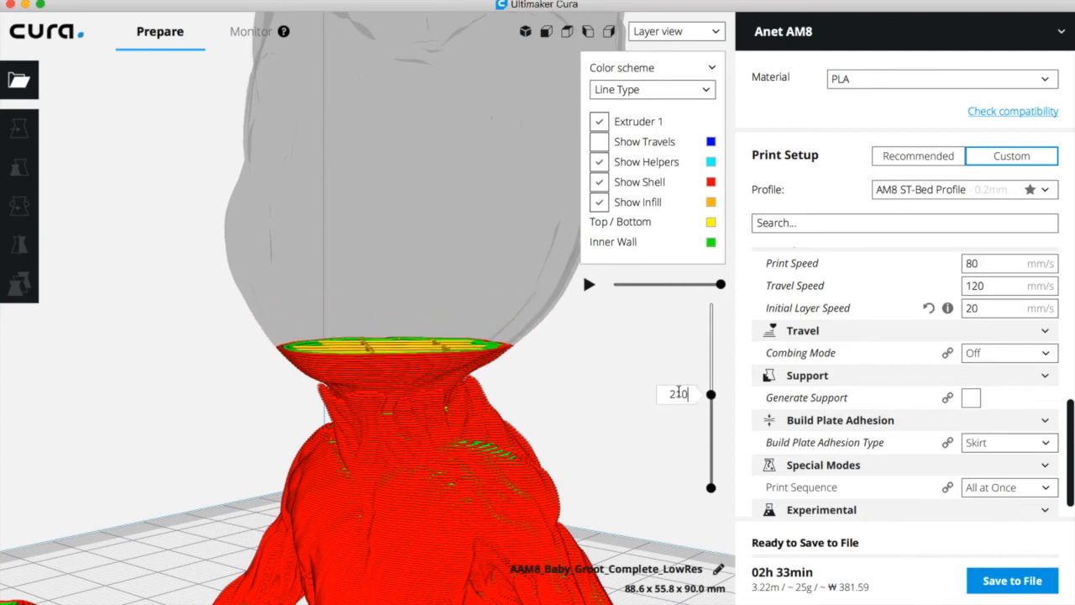
pyautogui.press('Down')
pyautogui.press('Down')
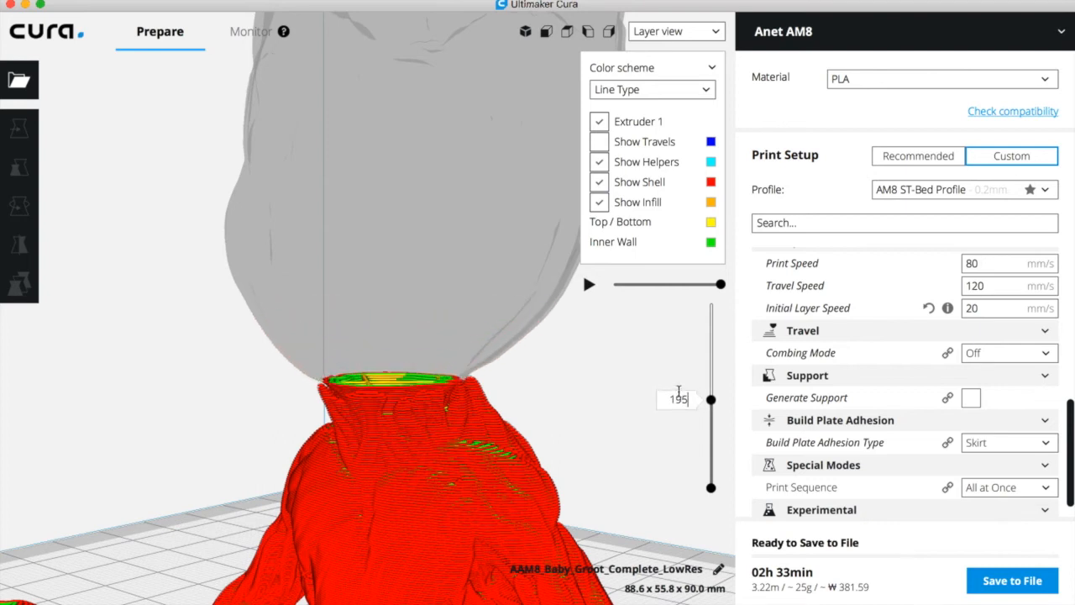
# Step: View the neck from above and step back and forth around layer 200, comparing how far each layer extends beyond the previous one
pyautogui.moveTo(631, 435); pyautogui.dragTo(630, 483, button='right')
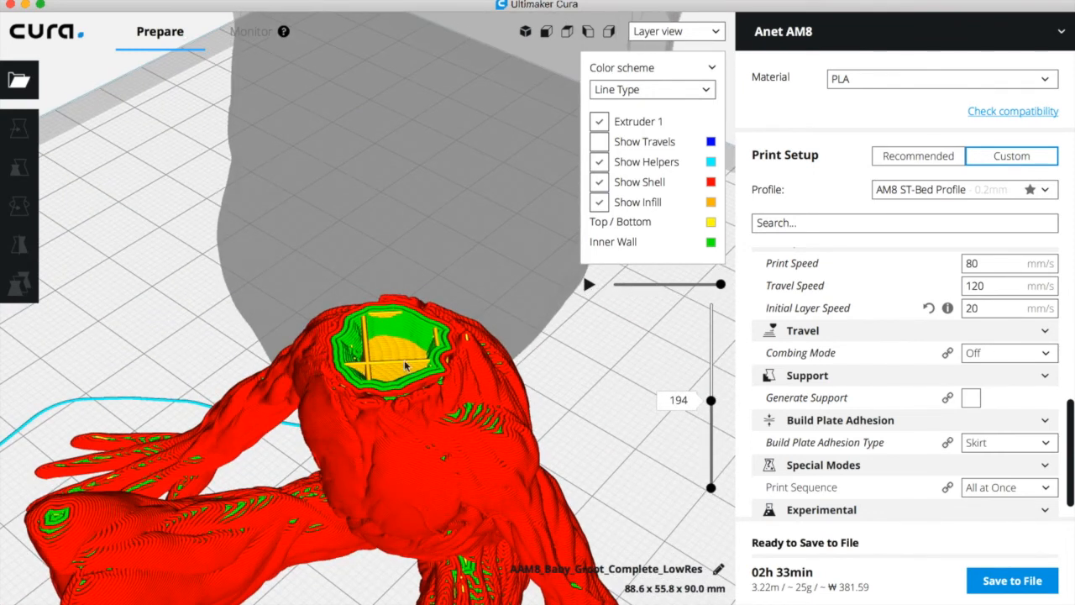
pyautogui.press('Up')
pyautogui.press('Up')
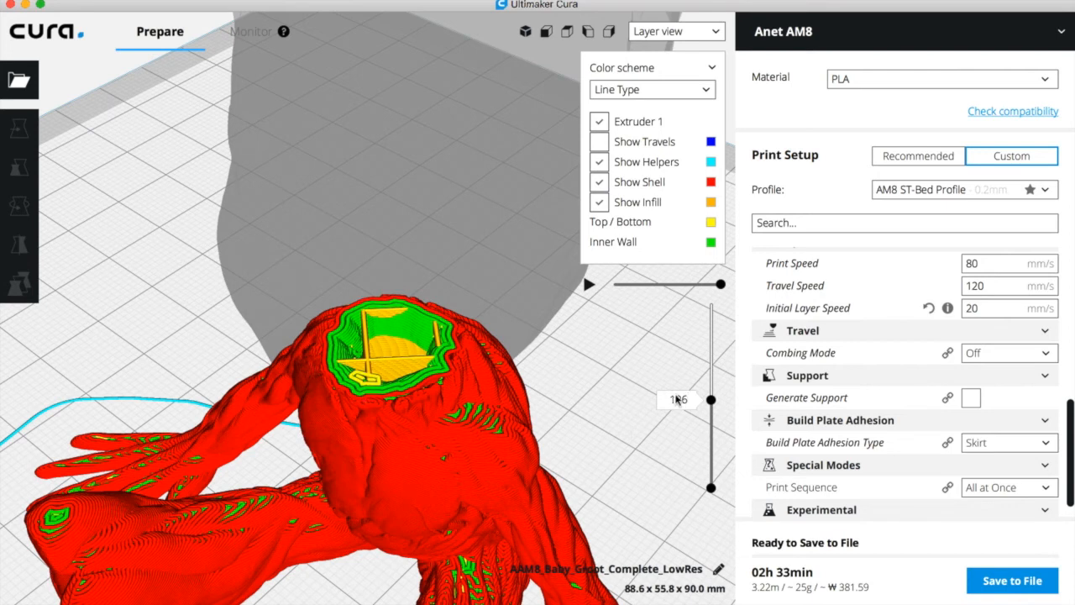
pyautogui.press('Up')
pyautogui.press('Up')
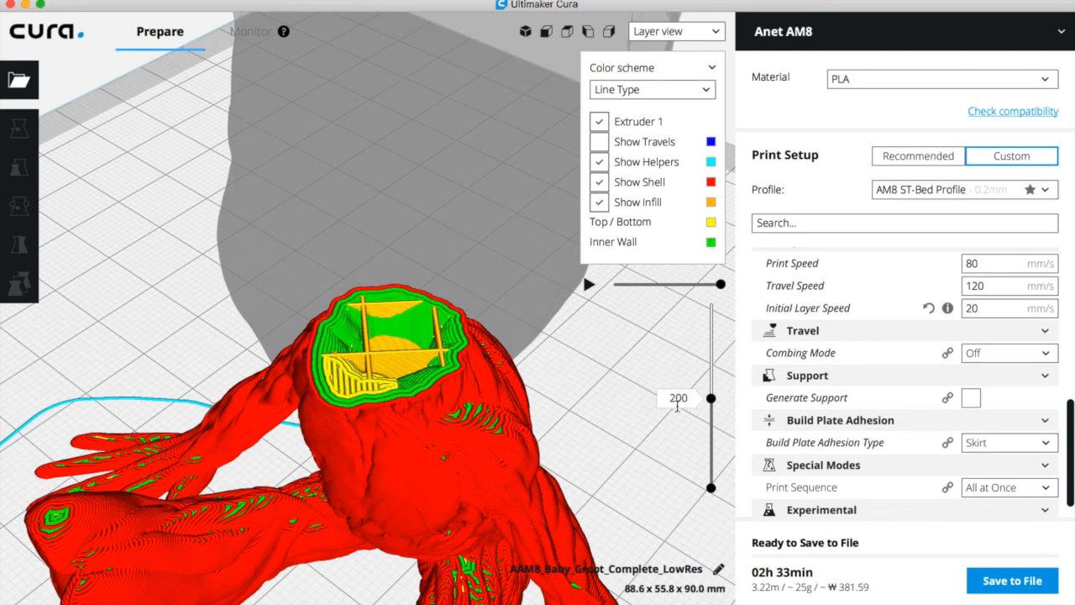
pyautogui.press('Down')
pyautogui.press('Up')
pyautogui.press('Down')
pyautogui.press('Up')
pyautogui.press('Up')
pyautogui.press('Up')
pyautogui.press('Up')
pyautogui.press('Up')
pyautogui.press('Up')
pyautogui.press('Up')
pyautogui.press('Up')
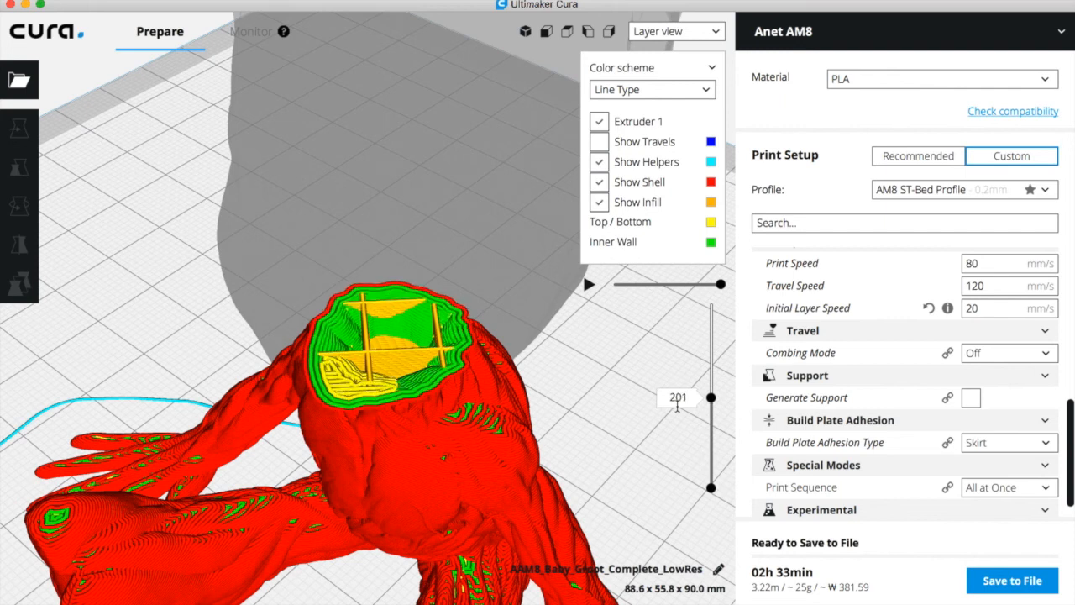
# Step: Advance the layer preview to layer 215, examining how the walls and infill carry the widening base of the head
pyautogui.press('Up')
pyautogui.press('Up')
pyautogui.press('Up')
pyautogui.press('Up')
pyautogui.press('Up')
pyautogui.press('Up')
pyautogui.press('Up')
pyautogui.press('Up')
pyautogui.press('Up')
pyautogui.press('Up')
pyautogui.press('Up')
pyautogui.press('Up')
pyautogui.press('Up')
pyautogui.press('Up')
pyautogui.press('Up')
pyautogui.press('Up')
pyautogui.press('Up')
pyautogui.press('Up')
pyautogui.press('Up')
pyautogui.press('Up')
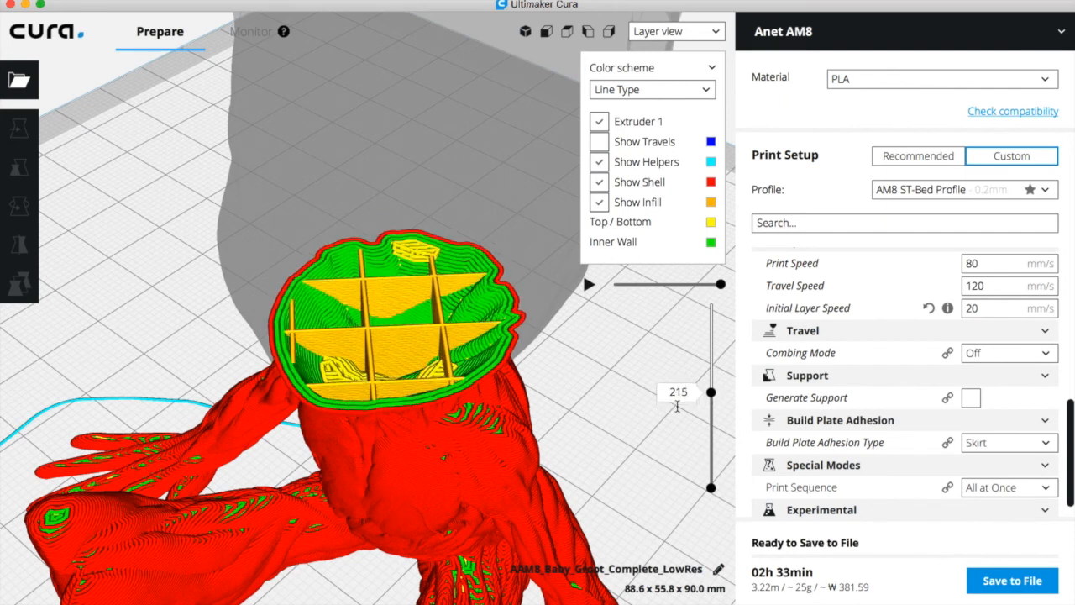
# Step: Advance the layer preview to layer 310, examining how the walls and infill build up through the lower head and face
pyautogui.press('Up')
pyautogui.press('Up')
pyautogui.press('Up')
pyautogui.press('Up')
pyautogui.press('Up')
pyautogui.press('Up')
pyautogui.press('Up')
pyautogui.press('Up')
pyautogui.press('Up')
pyautogui.press('Up')
pyautogui.press('Up')
pyautogui.press('Up')
pyautogui.press('Up')
pyautogui.press('Up')
pyautogui.press('Up')
pyautogui.press('Up')
pyautogui.press('Up')
pyautogui.press('Up')
pyautogui.press('Up')
pyautogui.press('Up')
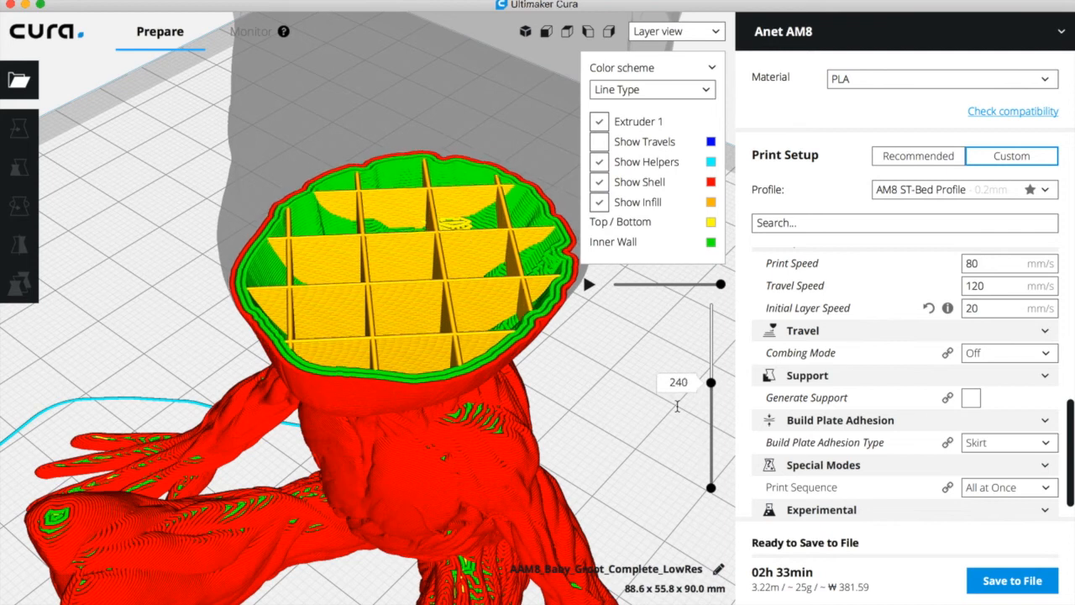
pyautogui.press('Up')
pyautogui.press('Up')
pyautogui.press('Up')
pyautogui.press('Up')
pyautogui.press('Up')
pyautogui.press('Up')
pyautogui.press('Up')
pyautogui.press('Up')
pyautogui.press('Up')
pyautogui.press('Up')
pyautogui.press('Up')
pyautogui.press('Up')
pyautogui.press('Up')
pyautogui.press('Up')
pyautogui.press('Up')
pyautogui.press('Up')
pyautogui.press('Up')
pyautogui.press('Up')
pyautogui.press('Up')
pyautogui.press('Up')
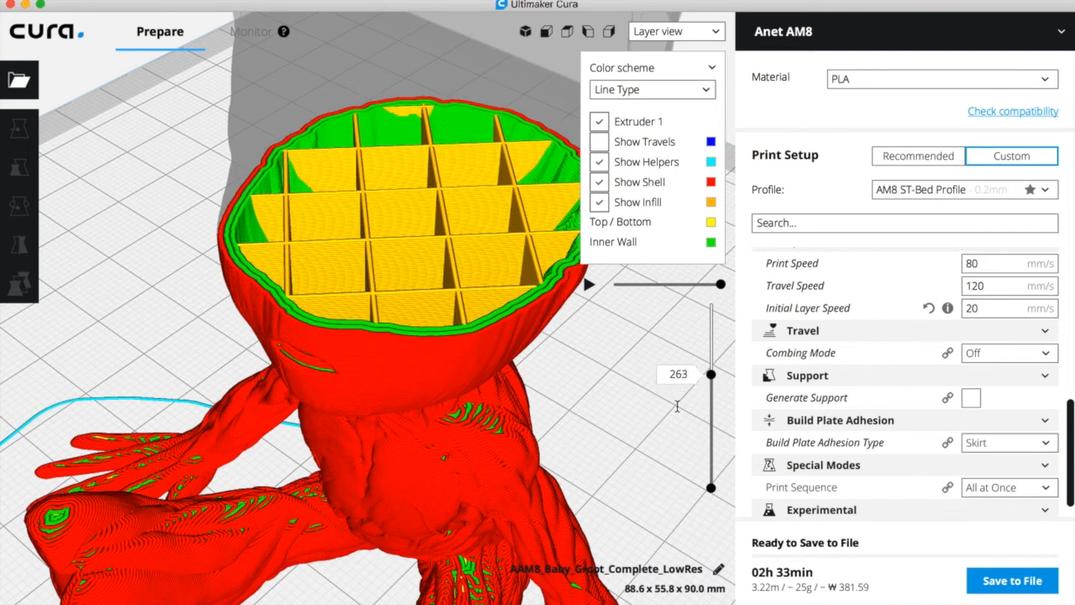
pyautogui.press('Up')
pyautogui.press('Up')
pyautogui.press('Up')
pyautogui.press('Up')
pyautogui.press('Up')
pyautogui.press('Up')
pyautogui.press('Up')
pyautogui.press('Up')
pyautogui.press('Up')
pyautogui.press('Up')
pyautogui.press('Up')
pyautogui.press('Up')
pyautogui.press('Up')
pyautogui.press('Up')
pyautogui.press('Up')
pyautogui.press('Up')
pyautogui.press('Up')
pyautogui.press('Up')
pyautogui.press('Up')
pyautogui.press('Up')
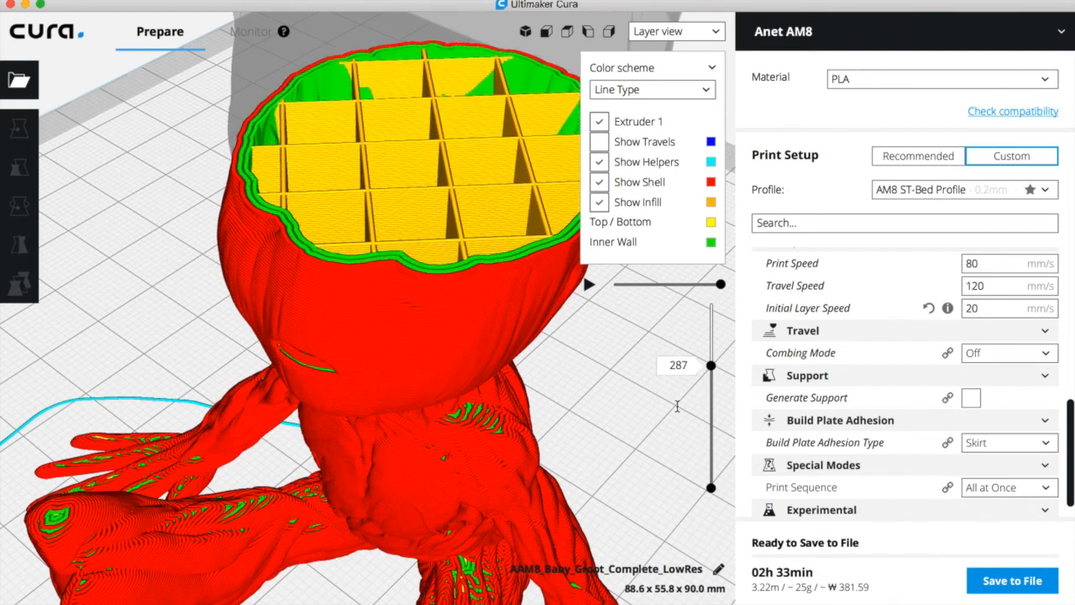
pyautogui.press('Up')
pyautogui.press('Up')
pyautogui.press('Up')
pyautogui.press('Up')
pyautogui.press('Up')
pyautogui.press('Up')
pyautogui.press('Up')
pyautogui.press('Up')
pyautogui.press('Up')
pyautogui.press('Up')
pyautogui.press('Up')
pyautogui.press('Up')
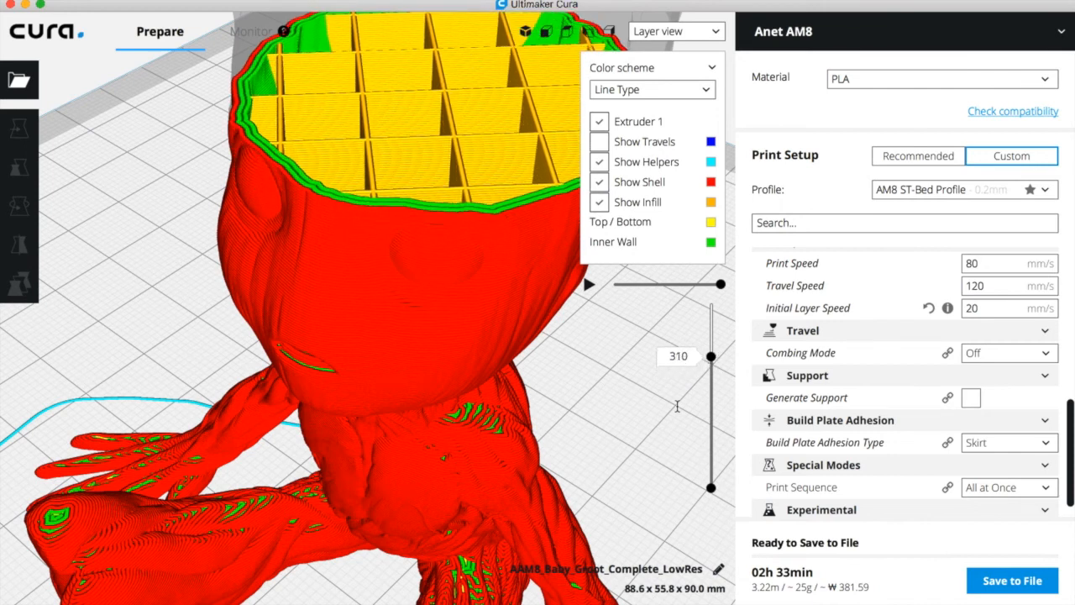
# Step: View more of the figure and advance the preview to layer 441, checking how the upper head closes toward its jagged tips
pyautogui.scroll(-6, 568, 429)
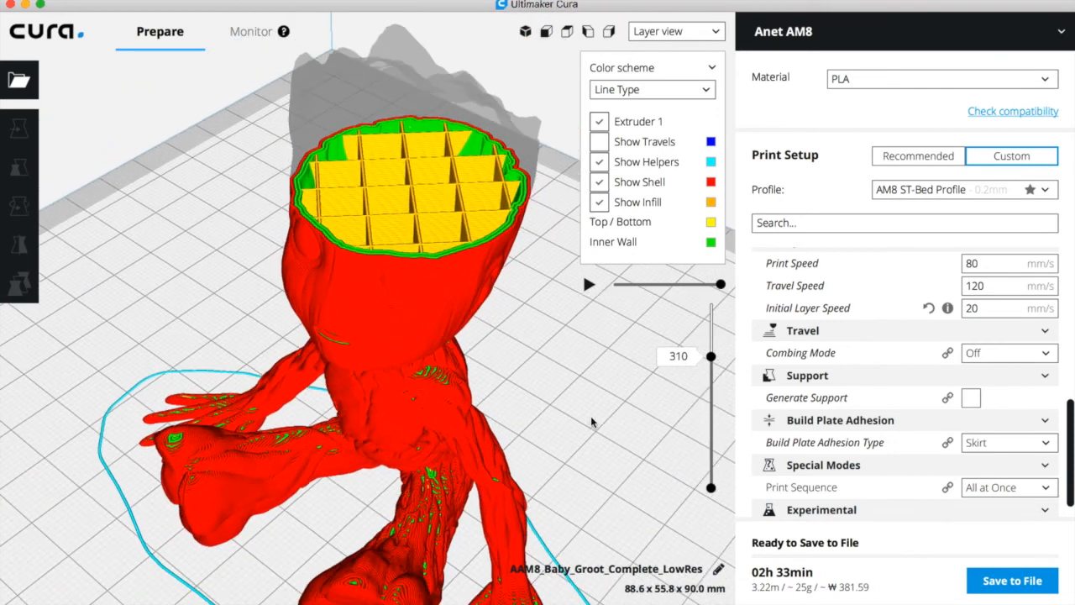
pyautogui.press('Up')
pyautogui.press('Up')
pyautogui.press('Up')
pyautogui.press('Up')
pyautogui.press('Up')
pyautogui.press('Up')
pyautogui.press('Up')
pyautogui.press('Up')
pyautogui.press('Up')
pyautogui.press('Up')
pyautogui.press('Up')
pyautogui.press('Up')
pyautogui.press('Up')
pyautogui.press('Up')
pyautogui.press('Up')
pyautogui.press('Up')
pyautogui.press('Up')
pyautogui.press('Up')
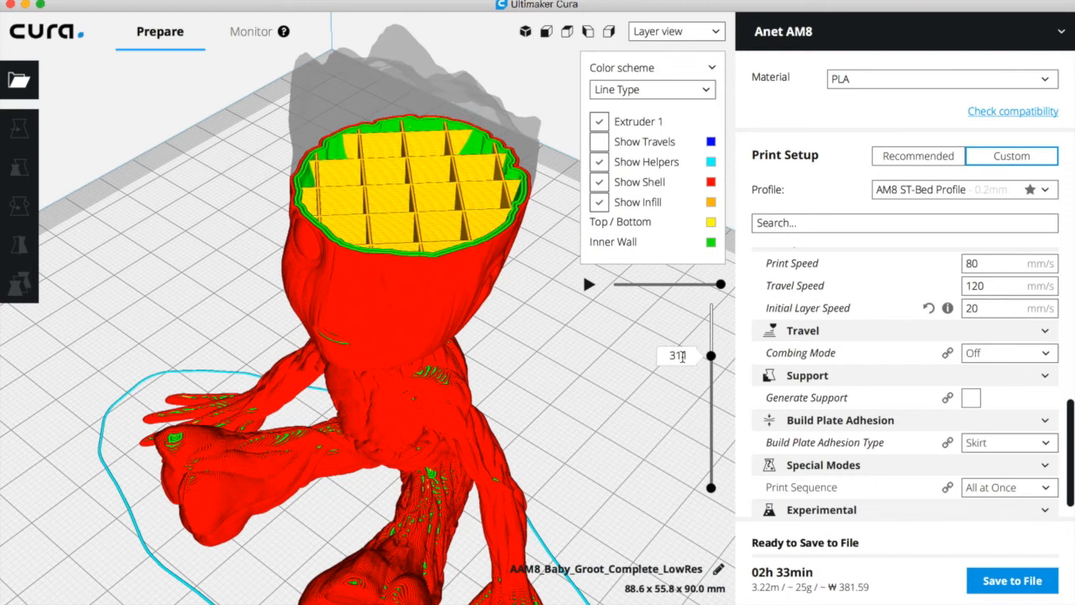
pyautogui.press('Up')
pyautogui.press('Up')
pyautogui.press('Up')
pyautogui.press('Up')
pyautogui.press('Up')
pyautogui.press('Up')
pyautogui.press('Up')
pyautogui.press('Up')
pyautogui.press('Up')
pyautogui.press('Up')
pyautogui.press('Up')
pyautogui.press('Up')
pyautogui.press('Up')
pyautogui.press('Up')
pyautogui.press('Up')
pyautogui.press('Up')
pyautogui.press('Up')
pyautogui.press('Up')
pyautogui.press('Up')
pyautogui.press('Up')
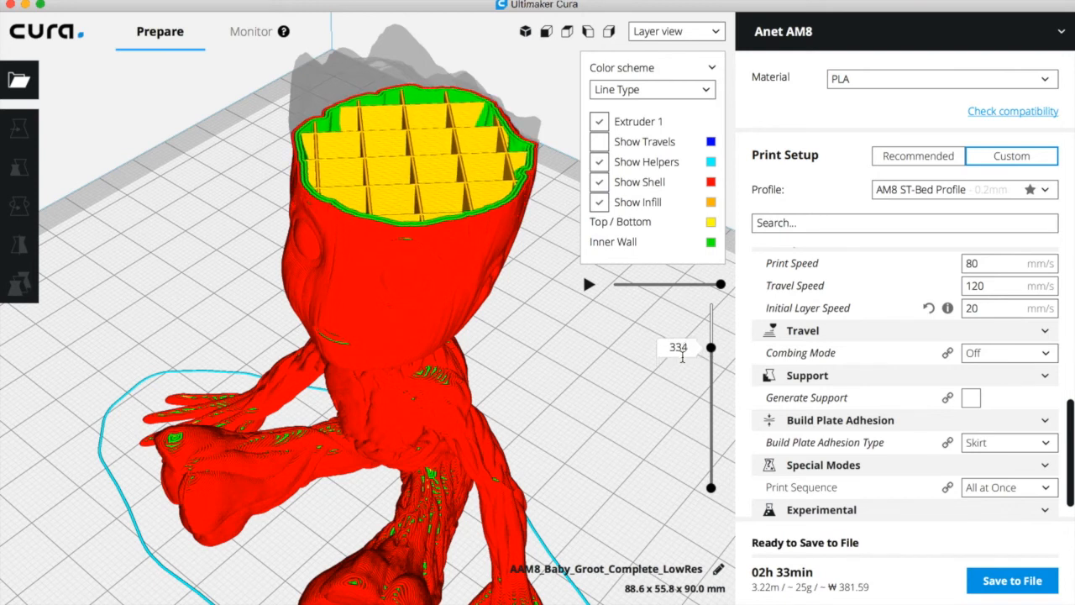
pyautogui.press('Up')
pyautogui.press('Up')
pyautogui.press('Up')
pyautogui.press('Up')
pyautogui.press('Up')
pyautogui.press('Up')
pyautogui.press('Up')
pyautogui.press('Up')
pyautogui.press('Up')
pyautogui.press('Up')
pyautogui.press('Up')
pyautogui.press('Up')
pyautogui.press('Up')
pyautogui.press('Up')
pyautogui.press('Up')
pyautogui.press('Up')
pyautogui.press('Up')
pyautogui.press('Up')
pyautogui.press('Up')
pyautogui.press('Up')
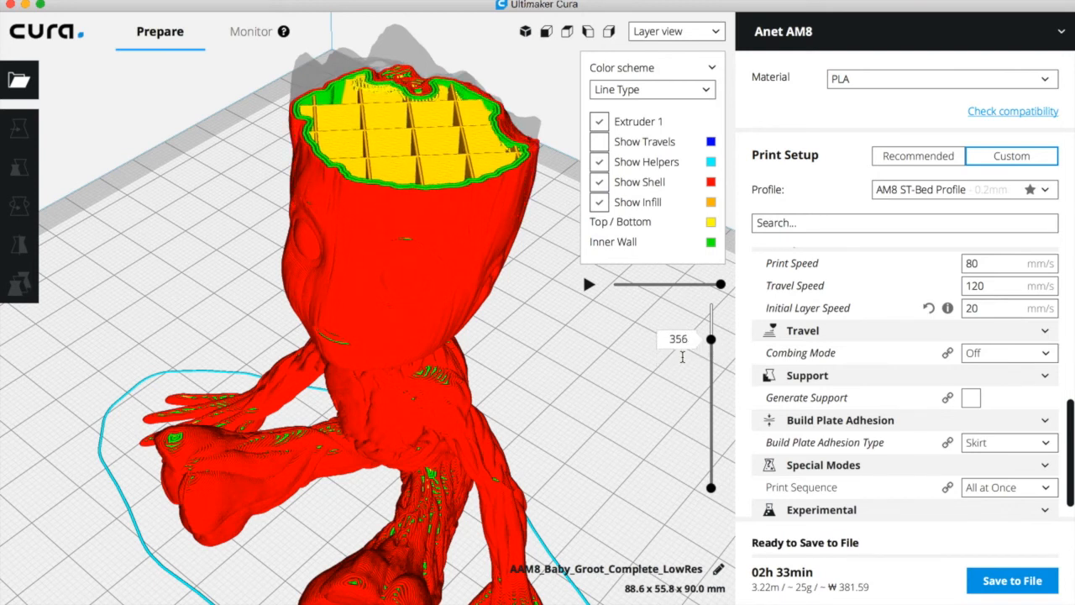
pyautogui.press('Up')
pyautogui.press('Up')
pyautogui.press('Up')
pyautogui.press('Up')
pyautogui.press('Up')
pyautogui.press('Up')
pyautogui.press('Up')
pyautogui.press('Up')
pyautogui.press('Up')
pyautogui.press('Up')
pyautogui.press('Up')
pyautogui.press('Up')
pyautogui.press('Up')
pyautogui.press('Up')
pyautogui.press('Up')
pyautogui.press('Up')
pyautogui.press('Up')
pyautogui.press('Up')
pyautogui.press('Up')
pyautogui.press('Up')
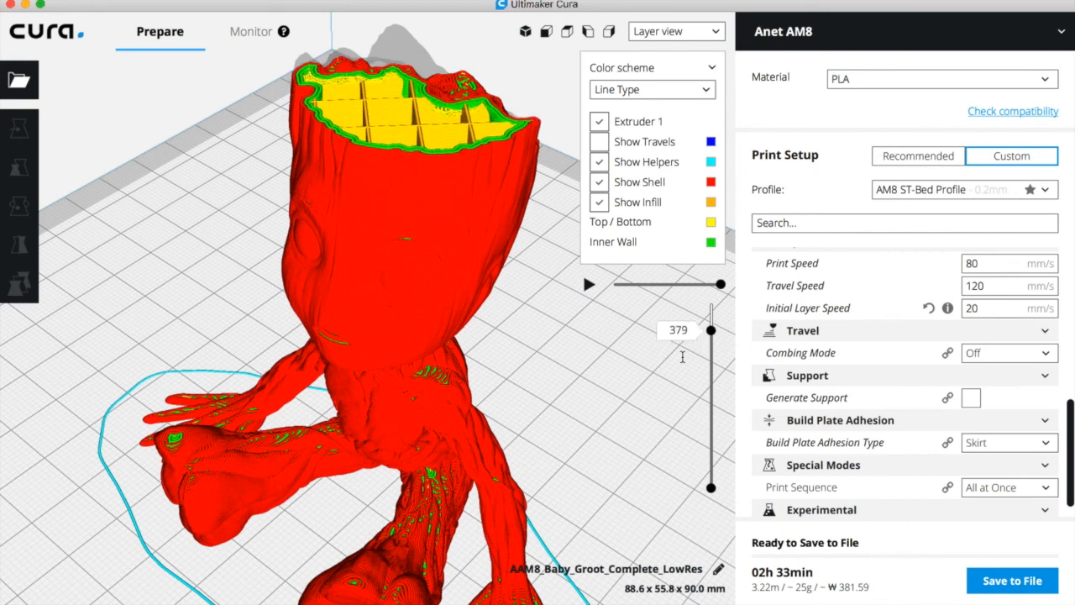
# Step: Review the build plate adhesion setting and lower the preview to layer 1, examining how the hands and legs contact the plate
pyautogui.scroll(-1, 924, 378)
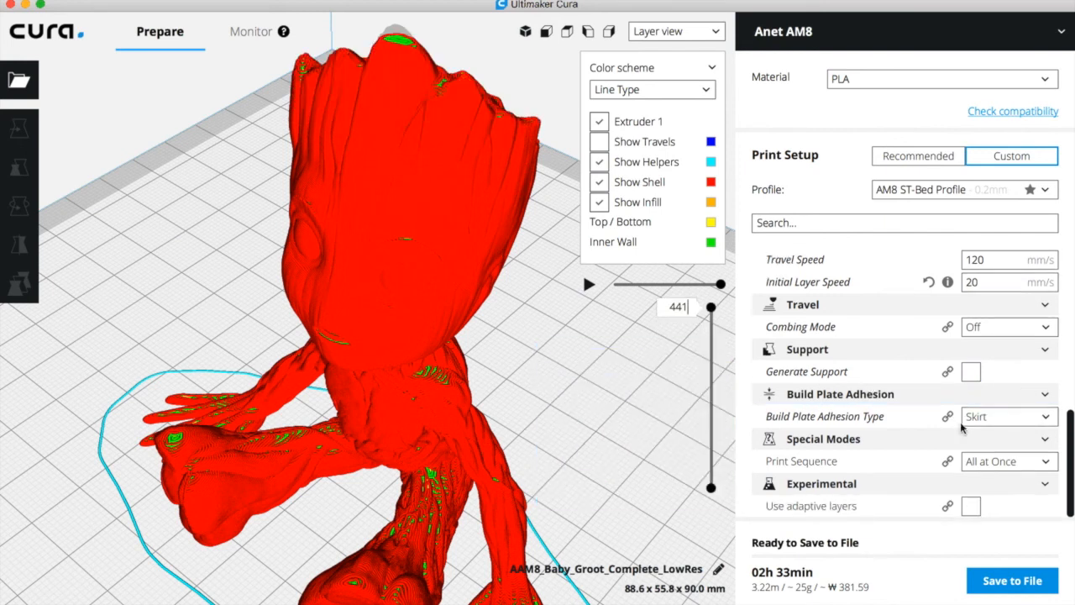
pyautogui.scroll(-5, 573, 465)
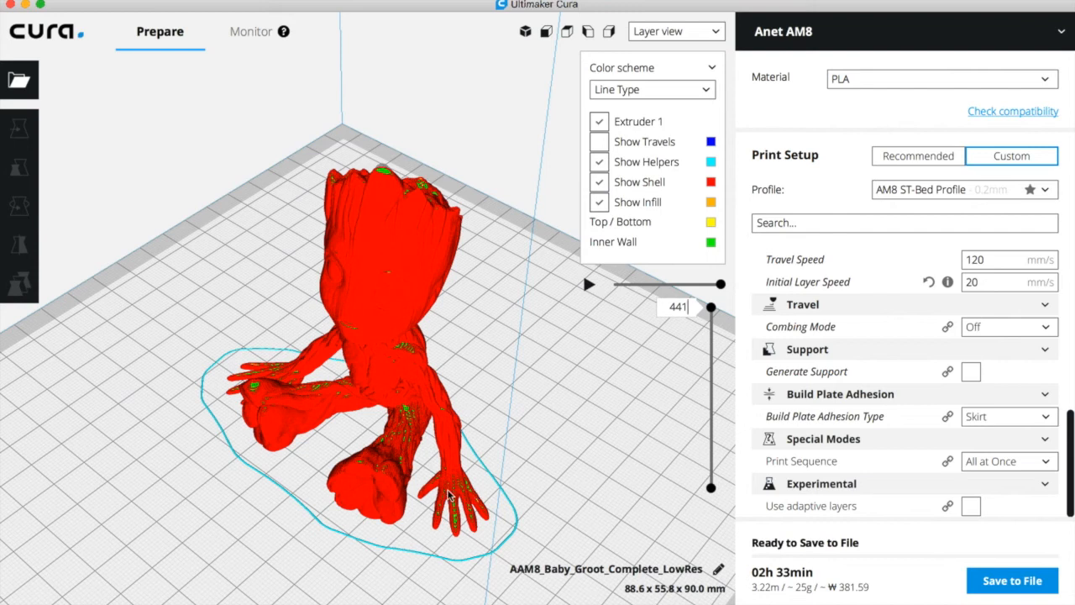
pyautogui.click(475, 496)
pyautogui.click(536, 444)
pyautogui.moveTo(711, 308); pyautogui.dragTo(717, 544)
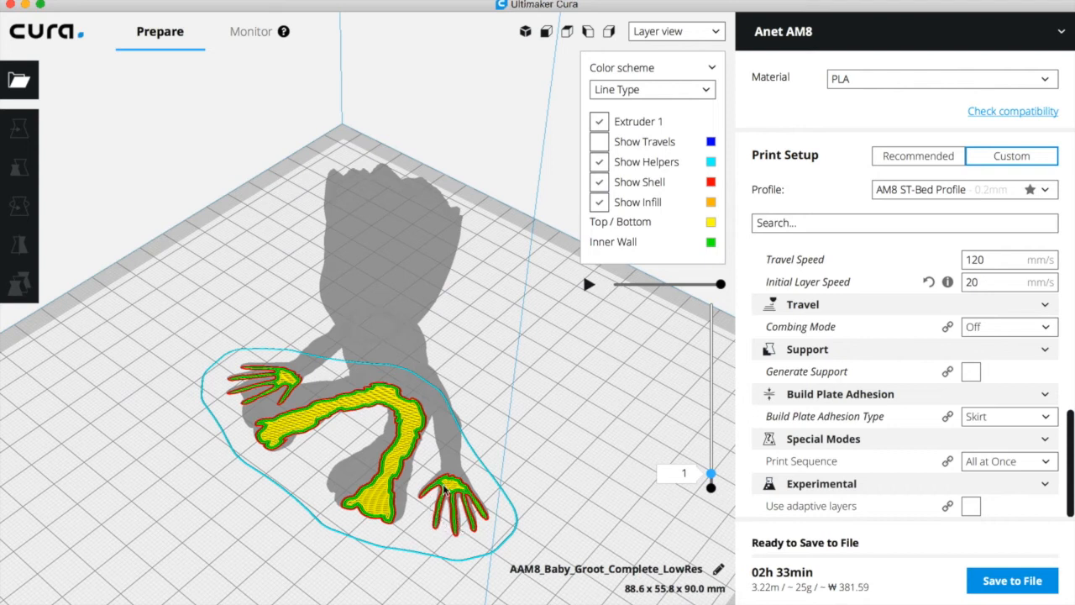
pyautogui.scroll(2, 445, 489)
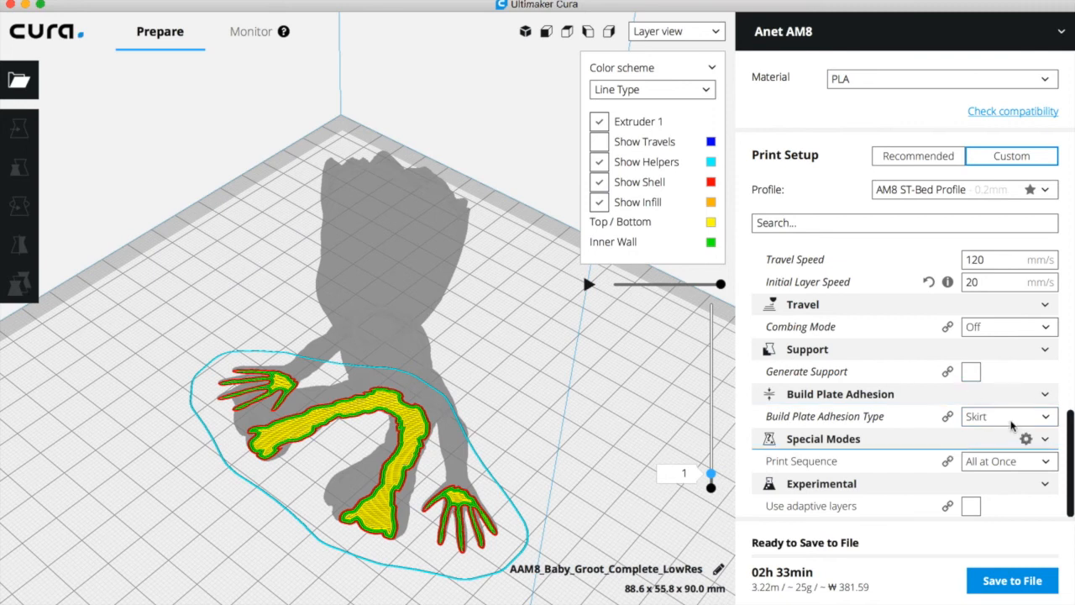
# Step: Raise the layer preview to layer 450 to view the complete sliced figure
pyautogui.moveTo(766, 507)
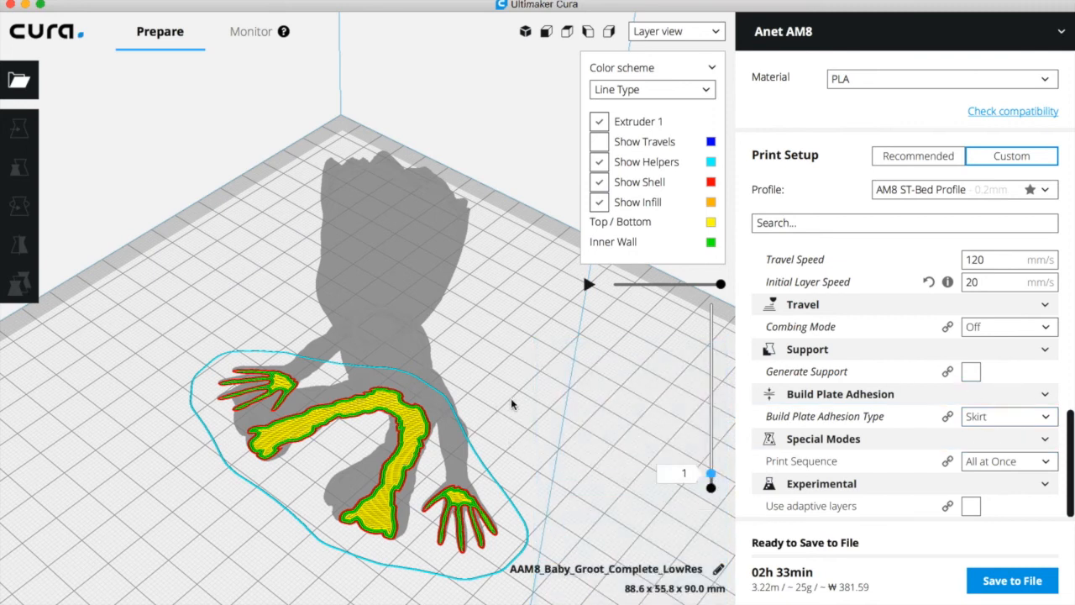
pyautogui.moveTo(711, 479); pyautogui.dragTo(714, 280)
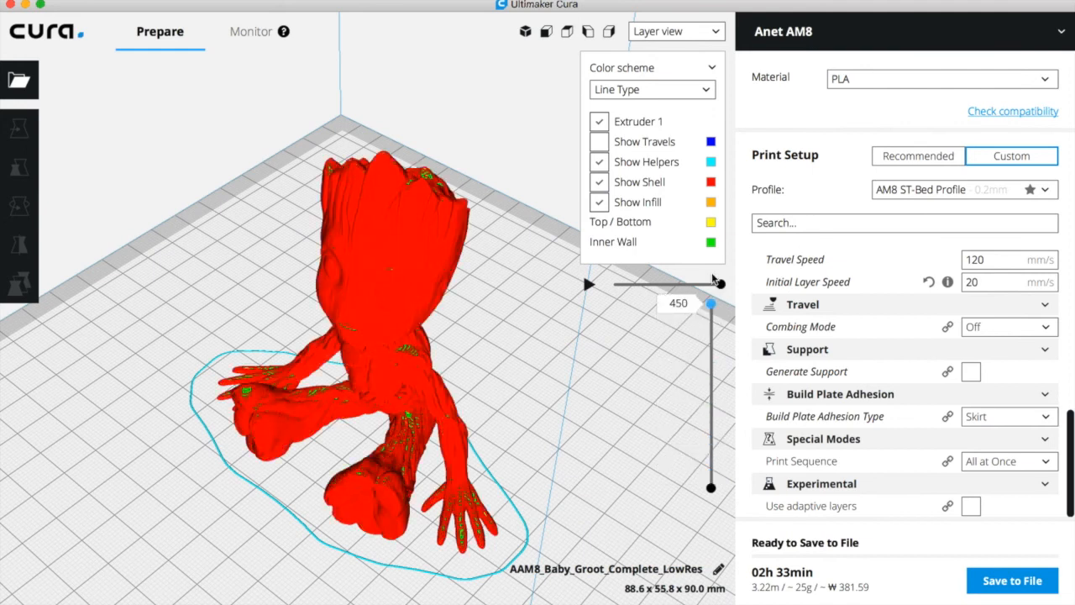
# Step: Save the sliced Baby Groot print to a file
pyautogui.click(1014, 581)
pyautogui.click(767, 391)
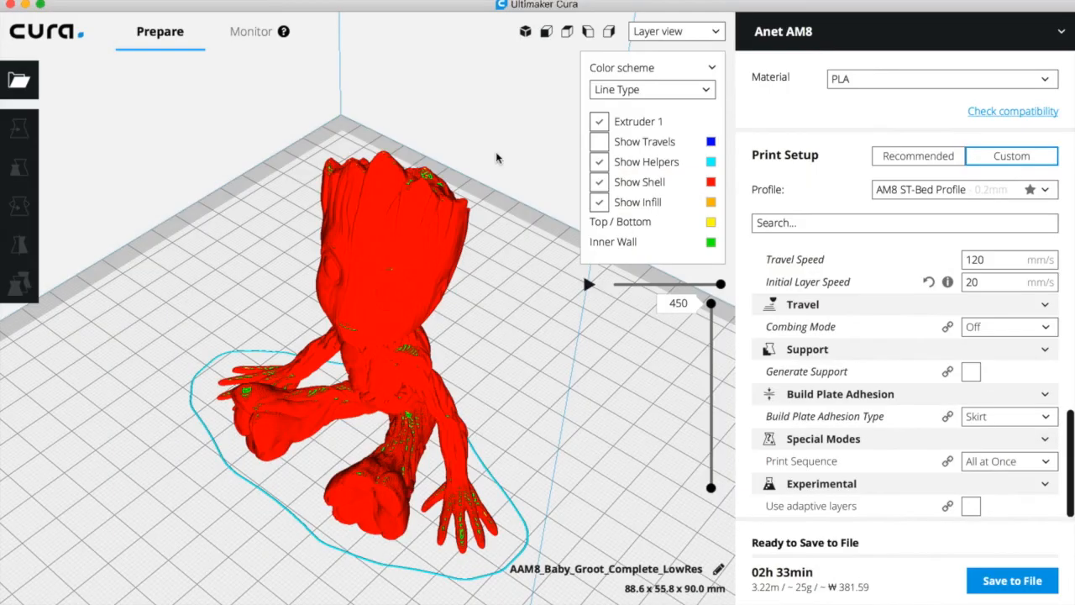
# Step: View the sliced figure from a lower angle and review the quality, shell, infill and material settings in the print profile
pyautogui.moveTo(497, 150); pyautogui.dragTo(526, 105, button='right')
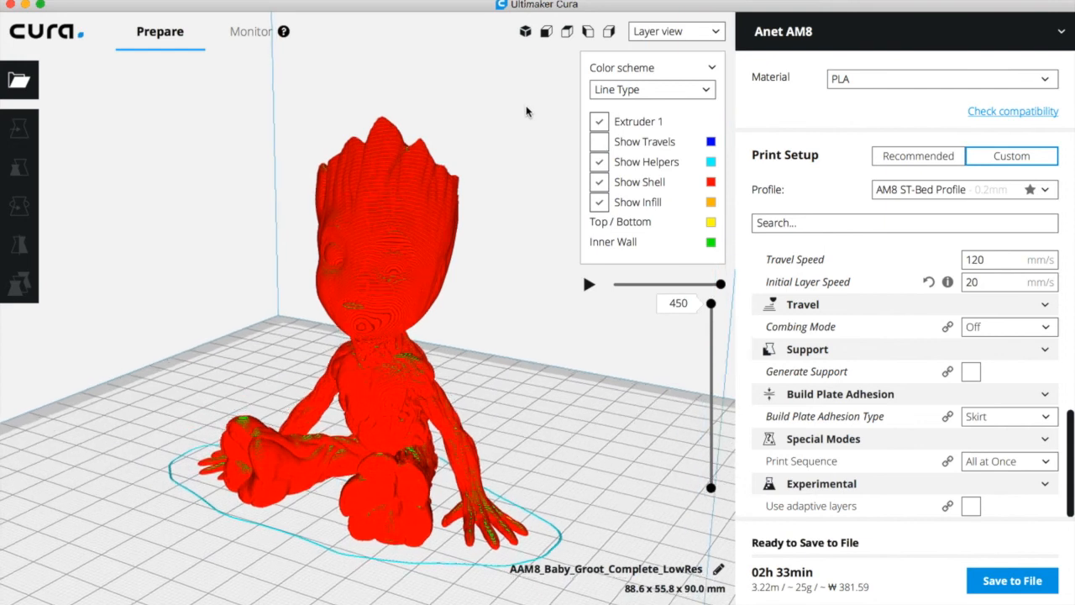
pyautogui.scroll(10, 890, 307)
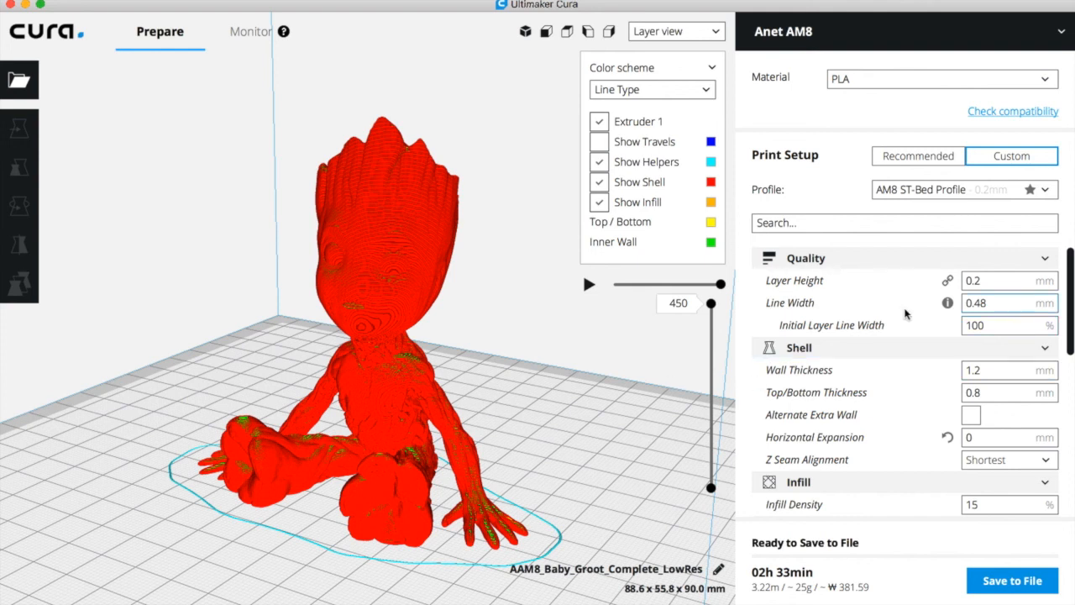
pyautogui.moveTo(927, 281)
pyautogui.moveTo(956, 379)
pyautogui.scroll(-1, 954, 380)
pyautogui.scroll(-3, 954, 380)
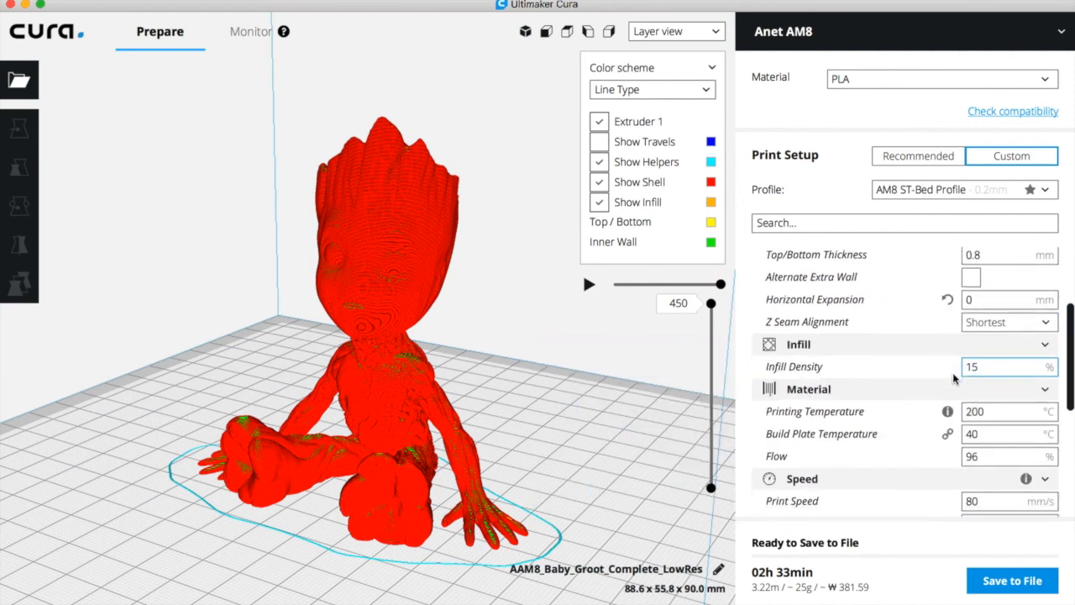